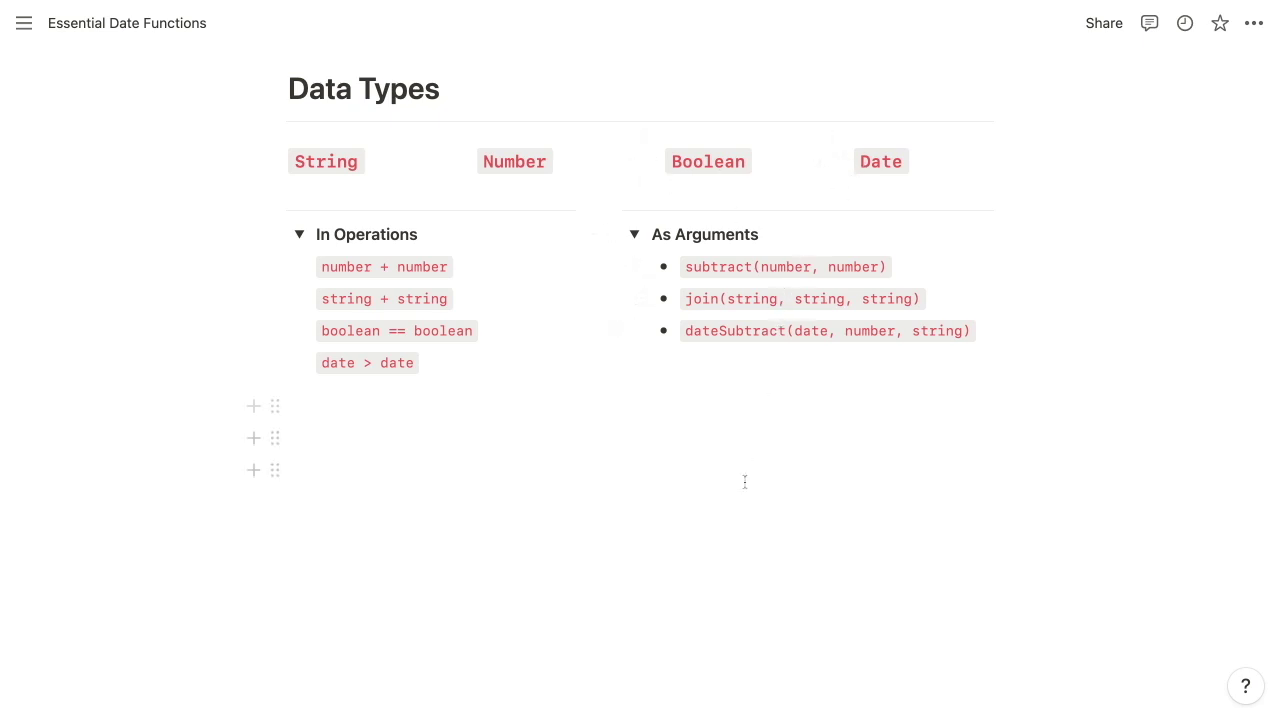
Set the formula of the now() column in the Trips table to now()
scroll(744, 504, down, 6)
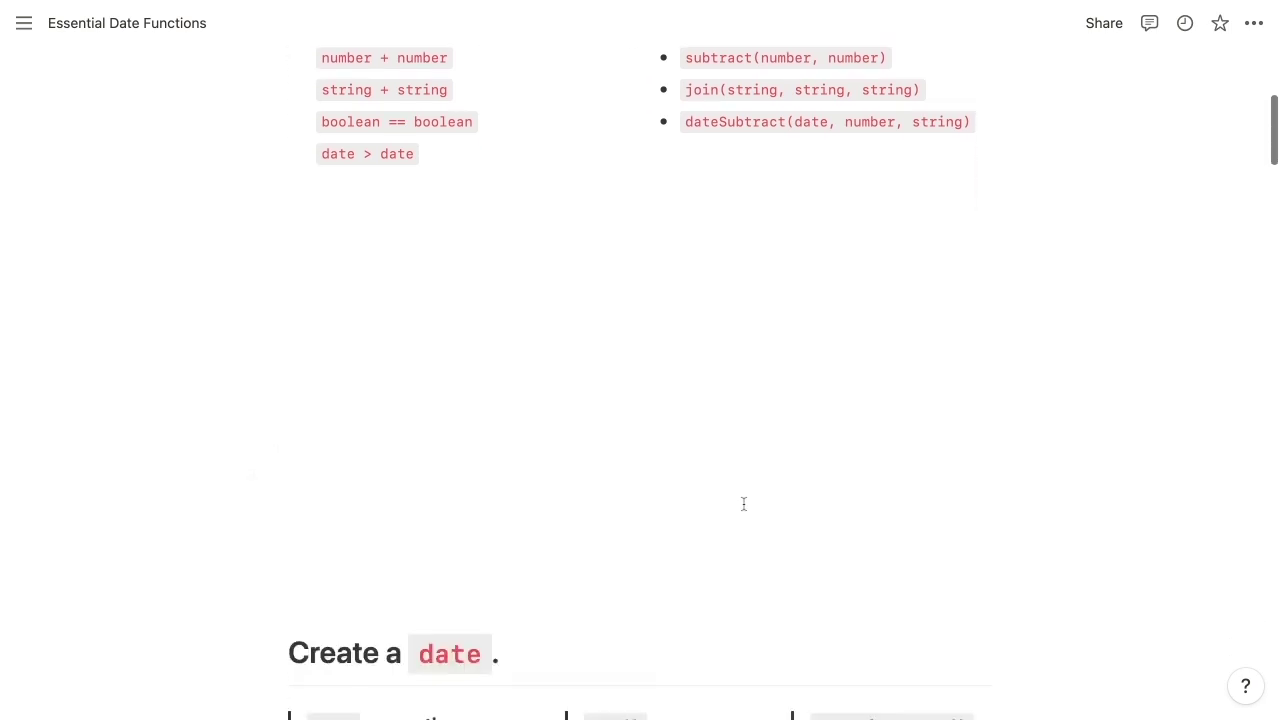
scroll(640, 400, down, 4)
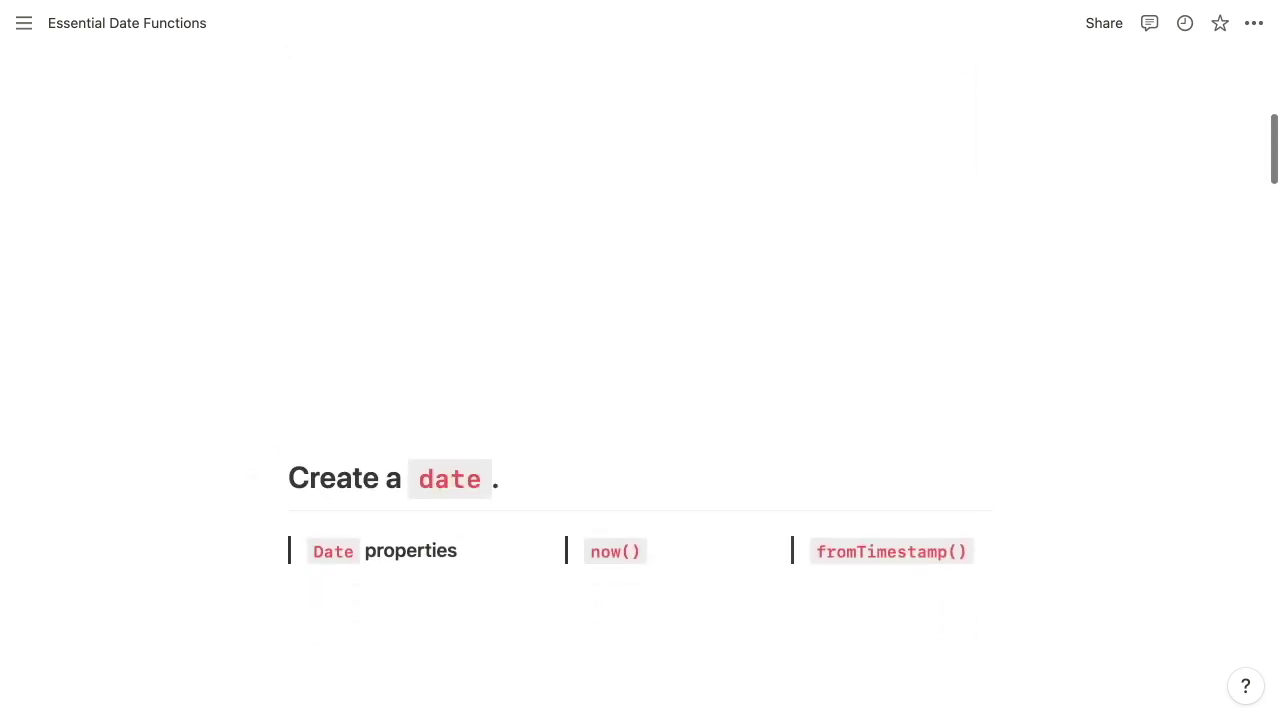
scroll(640, 400, down, 1)
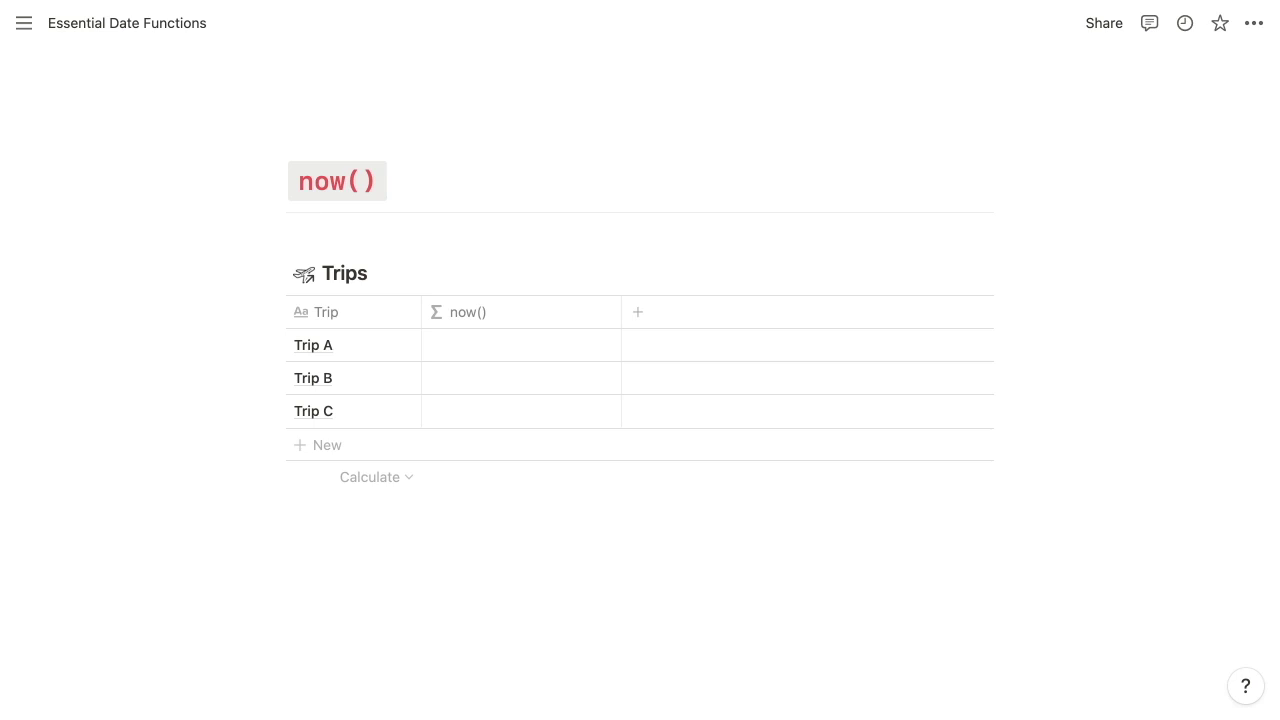
click(534, 346)
text(now())
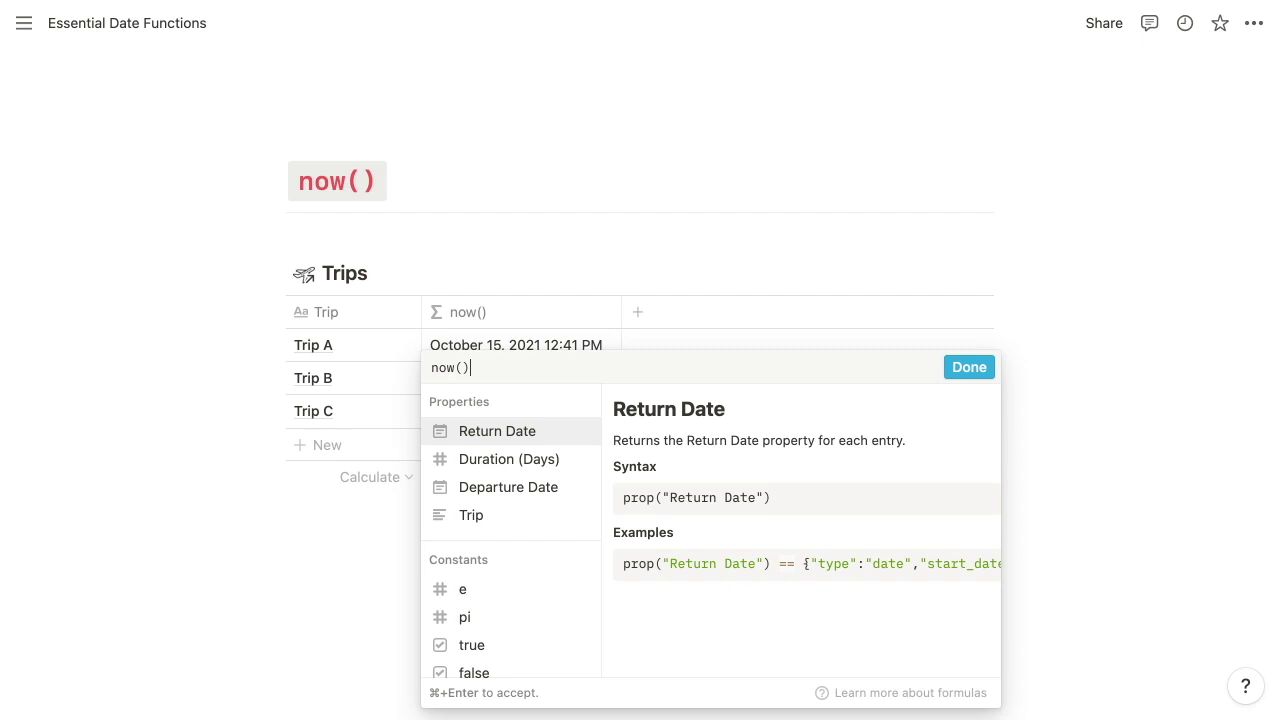
key(super+Return)
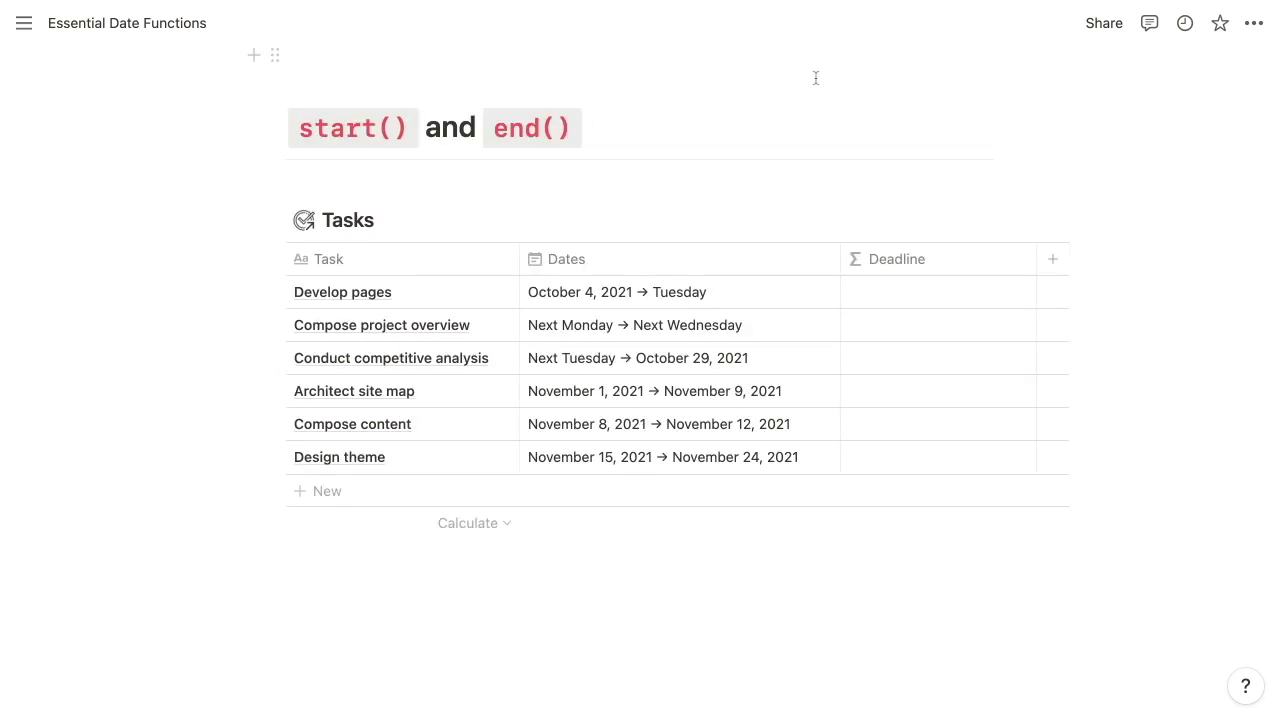
Inspect the Dates range of the Develop pages task and set the Tasks table's Deadline formula to end(prop("Dates"))
click(604, 297)
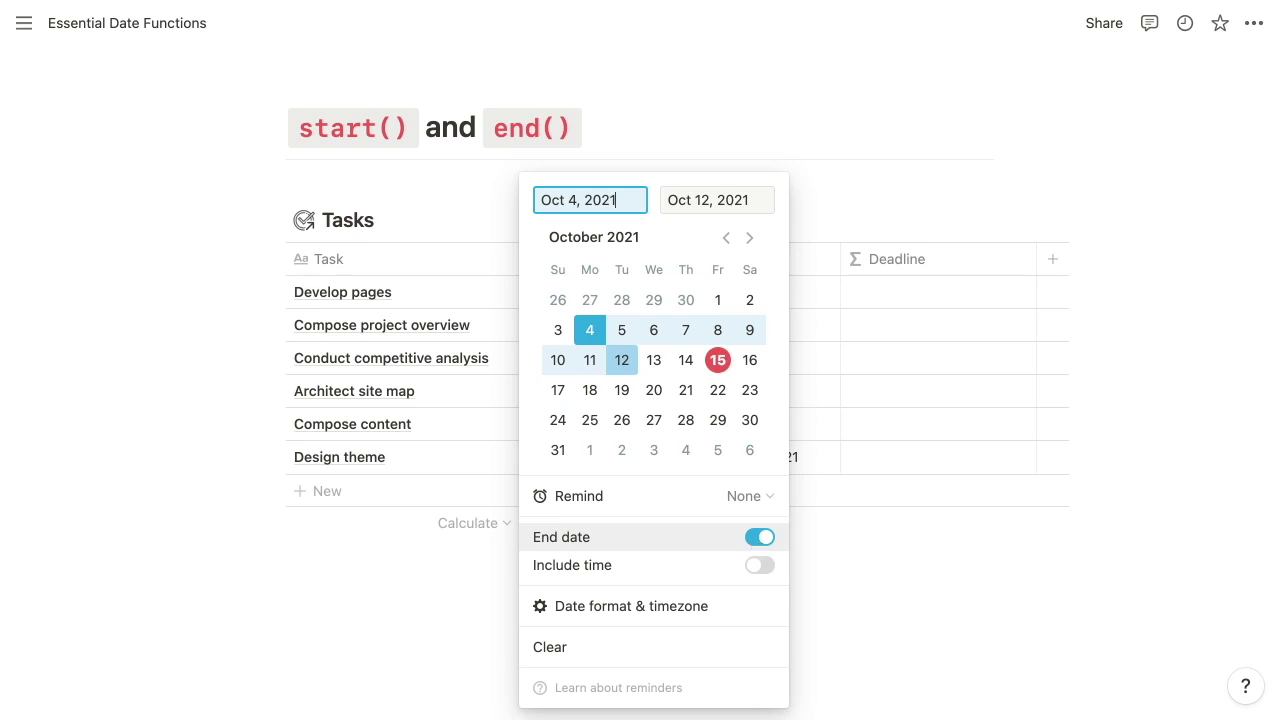
click(838, 405)
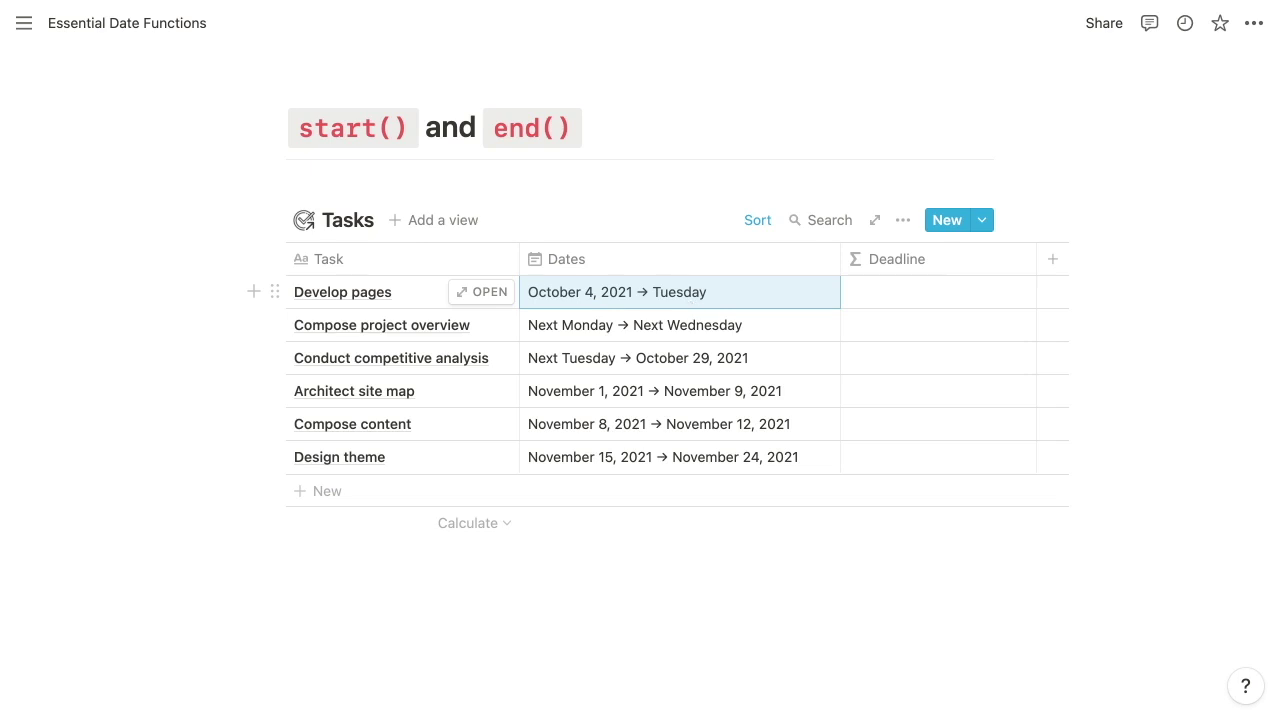
click(909, 293)
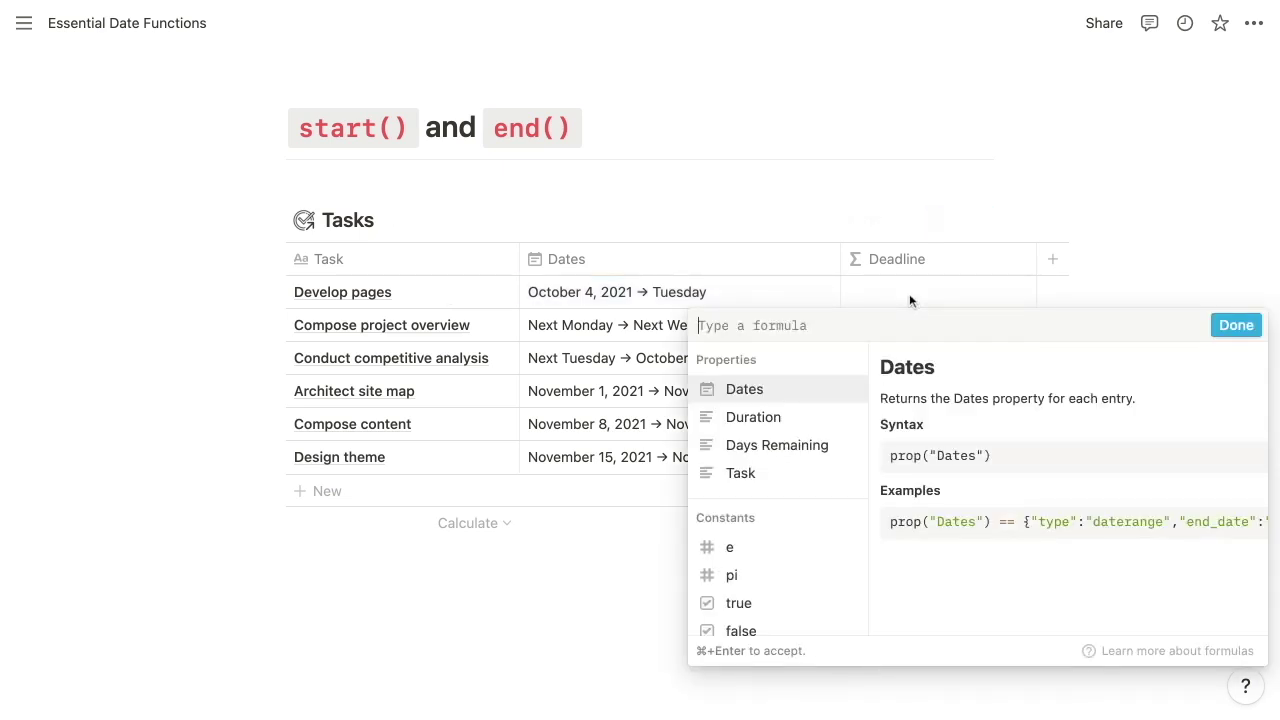
text(end()
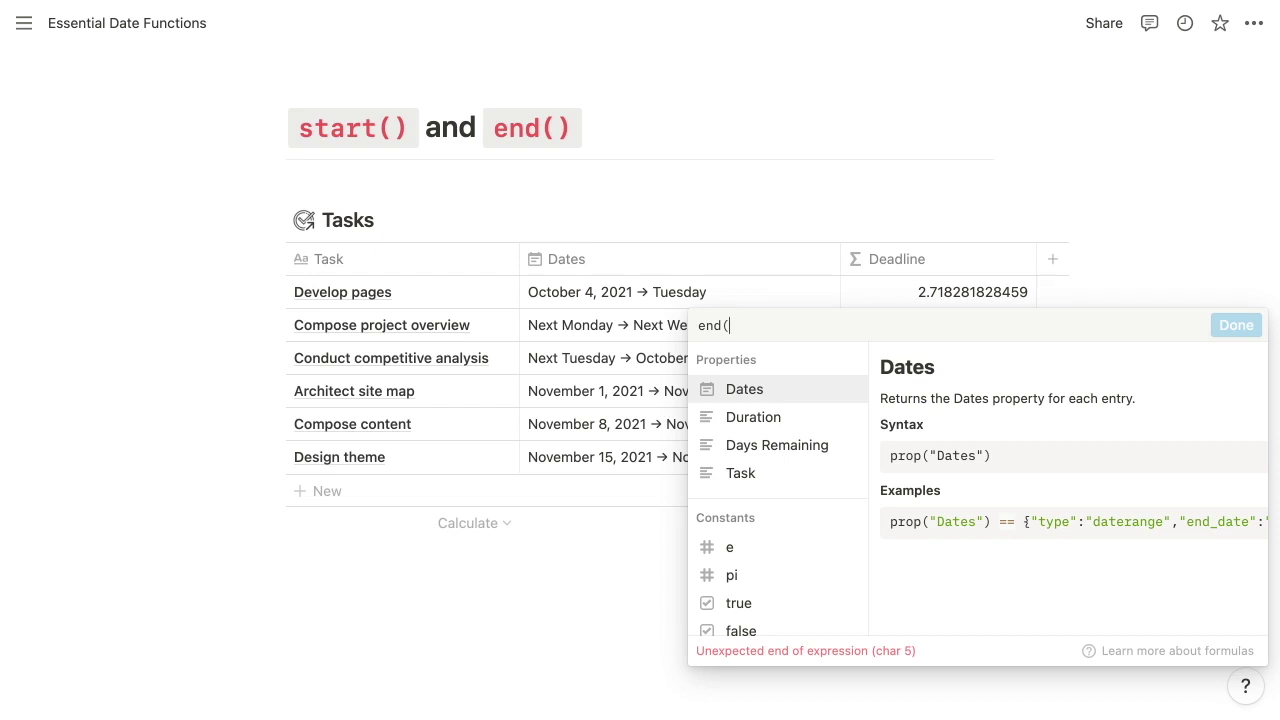
text(pr)
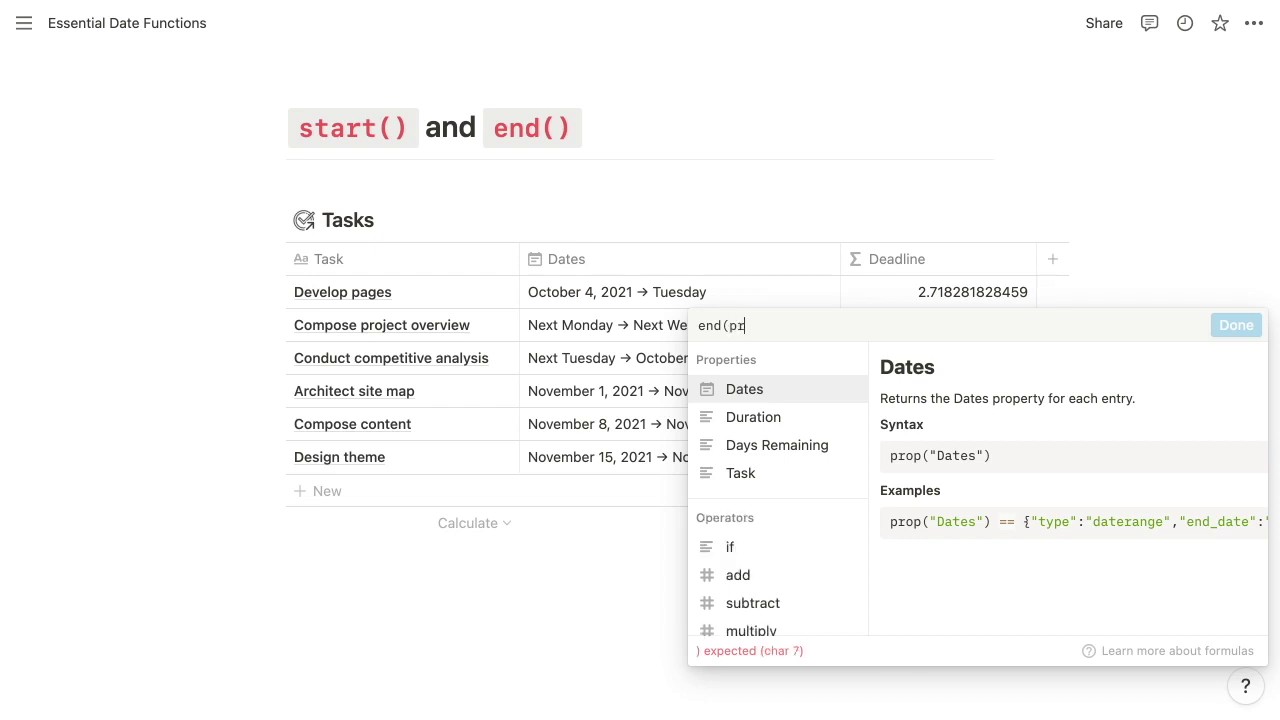
text(op("Dates"))
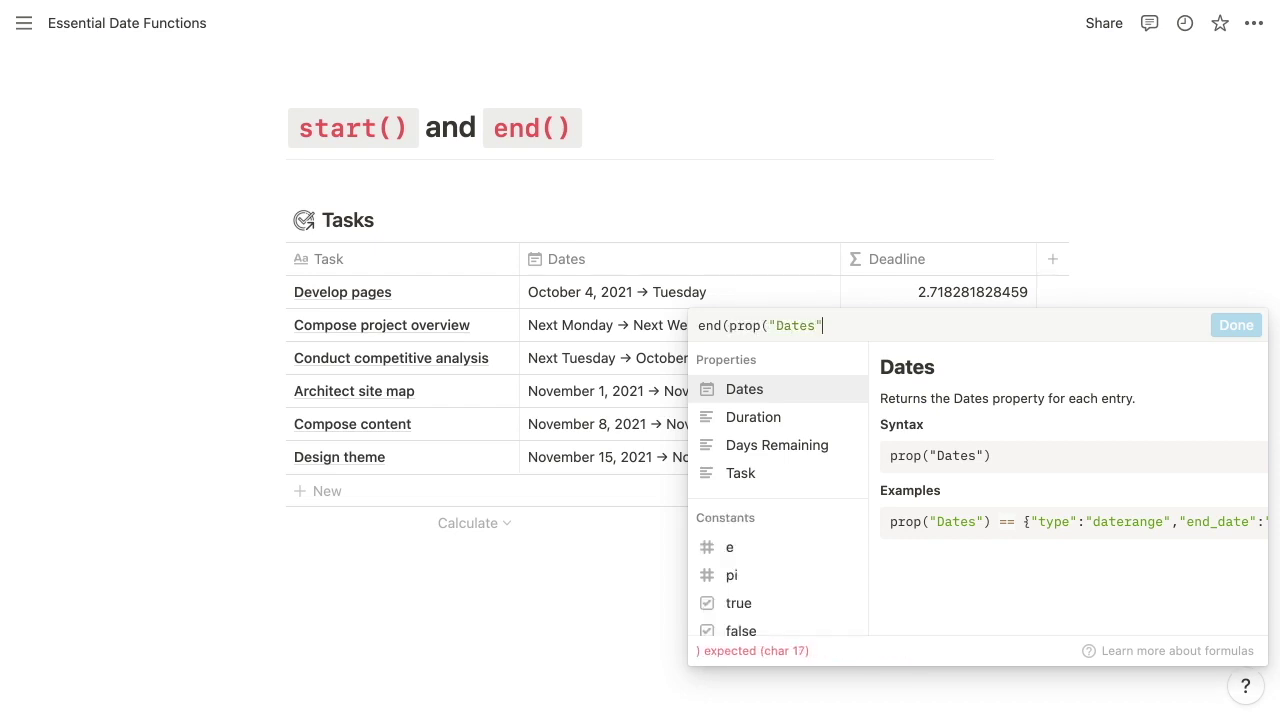
text())
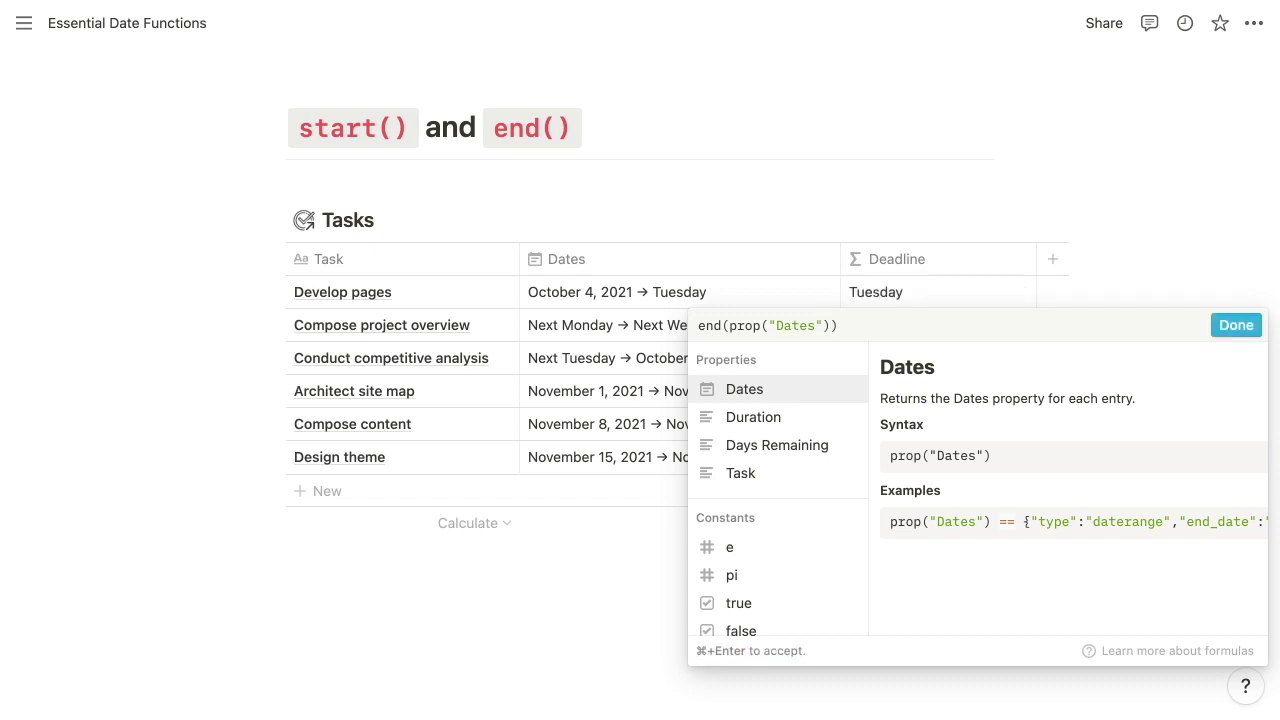
key(super+Return)
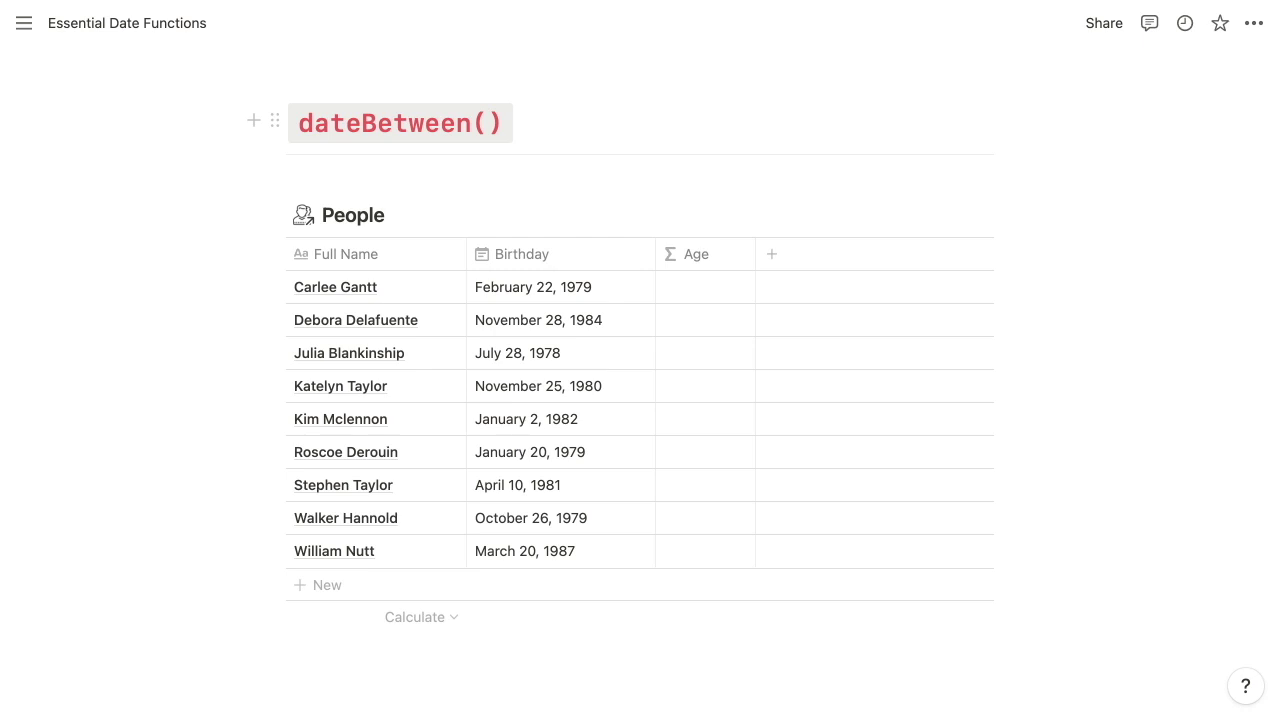
Set the Age formula in the People table to dateBetween(now(), prop("Birthday"), "years")
click(705, 290)
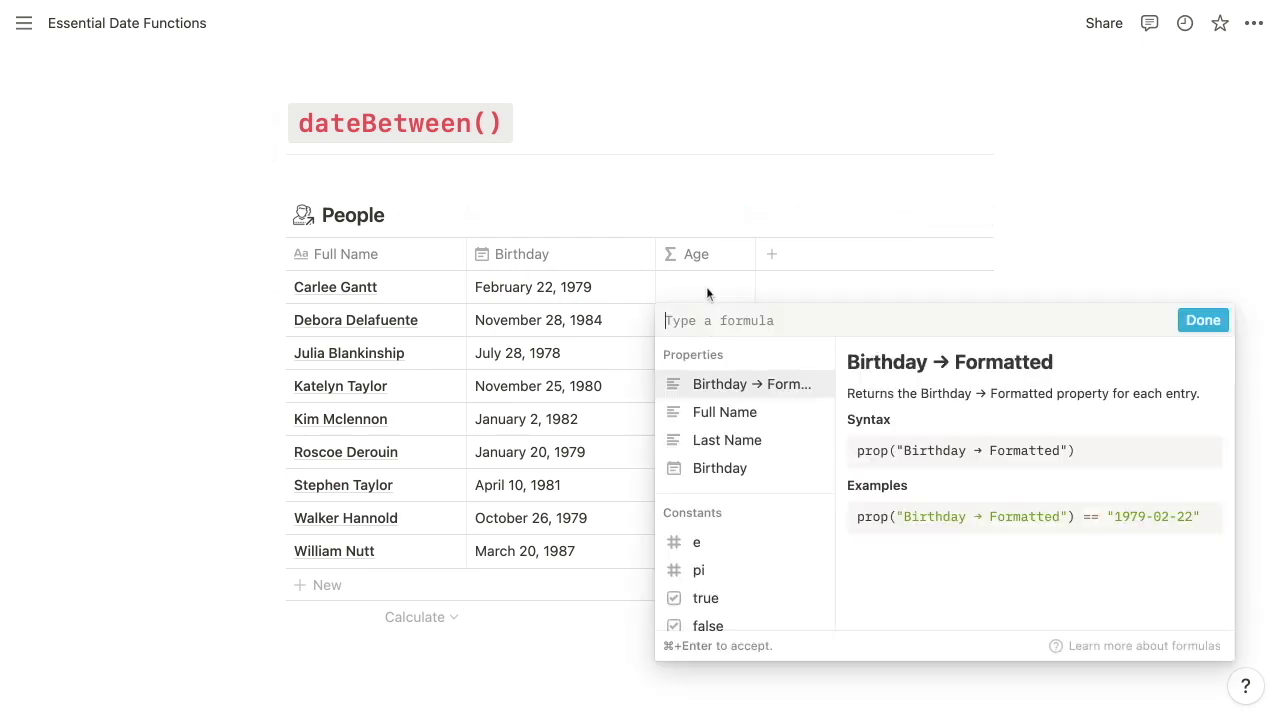
text(dateBetween)
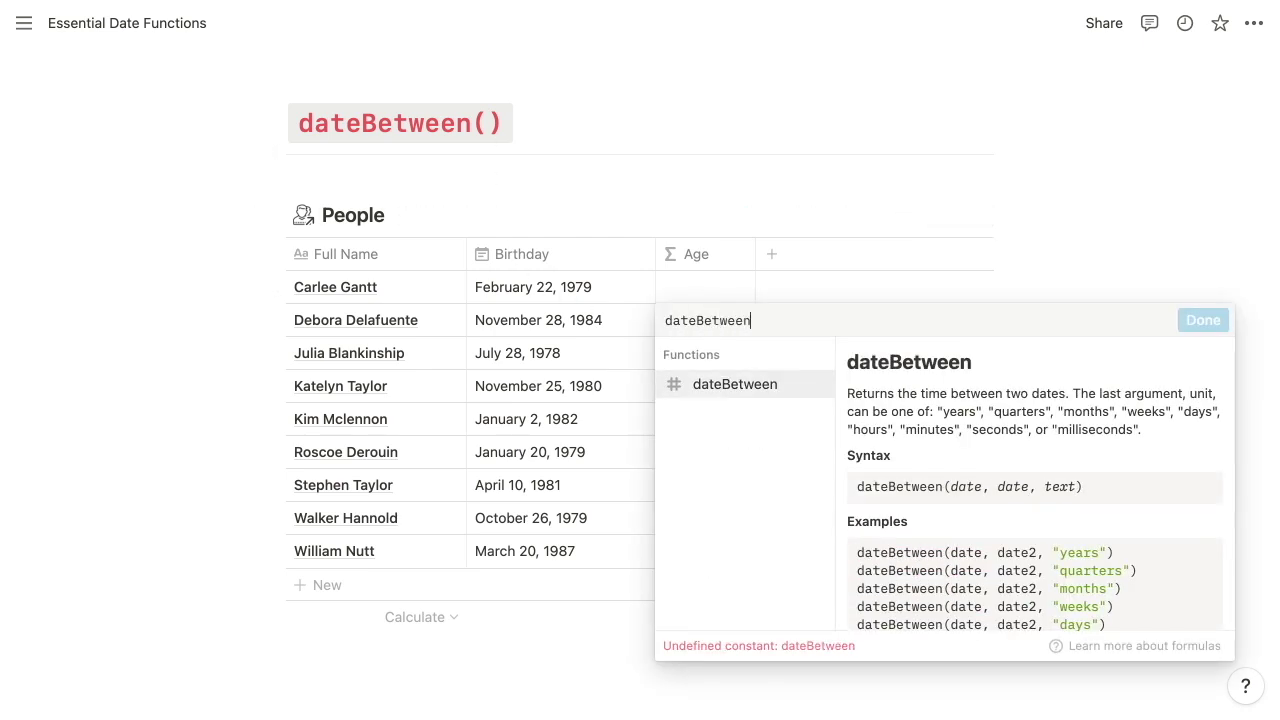
text(()
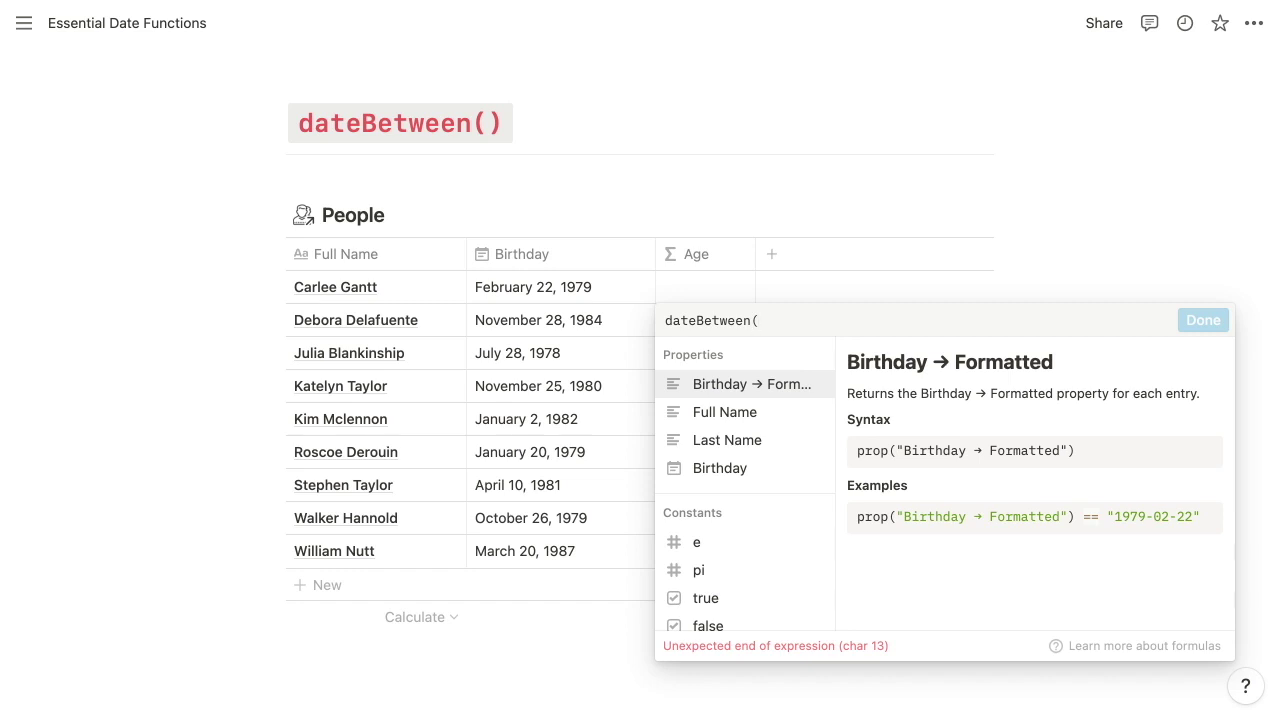
text(now())
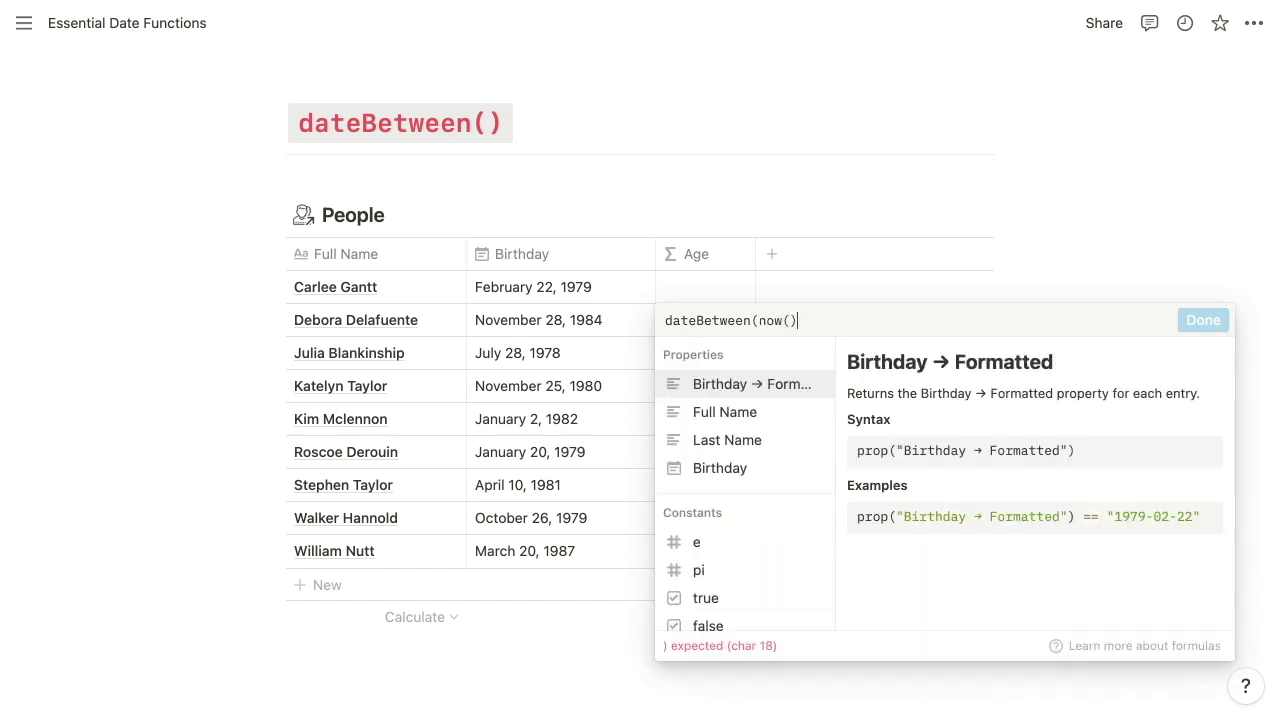
text(, )
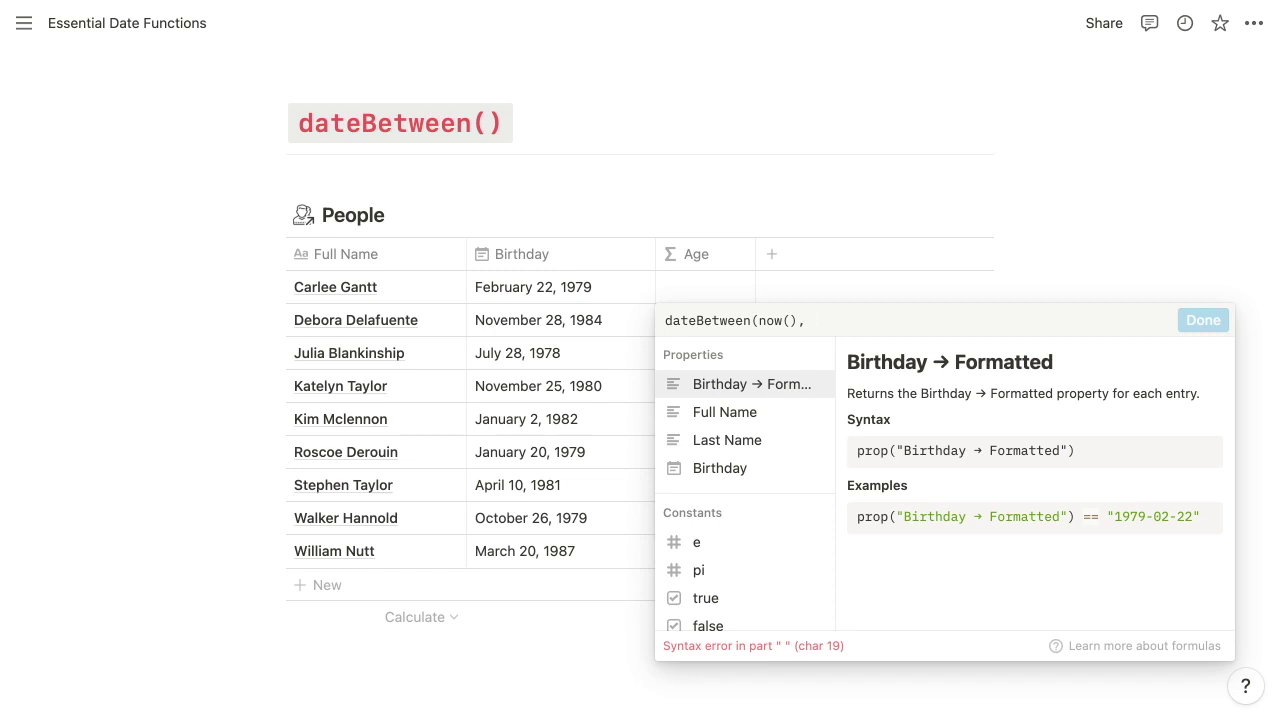
text(prop("Birthday"), "years")
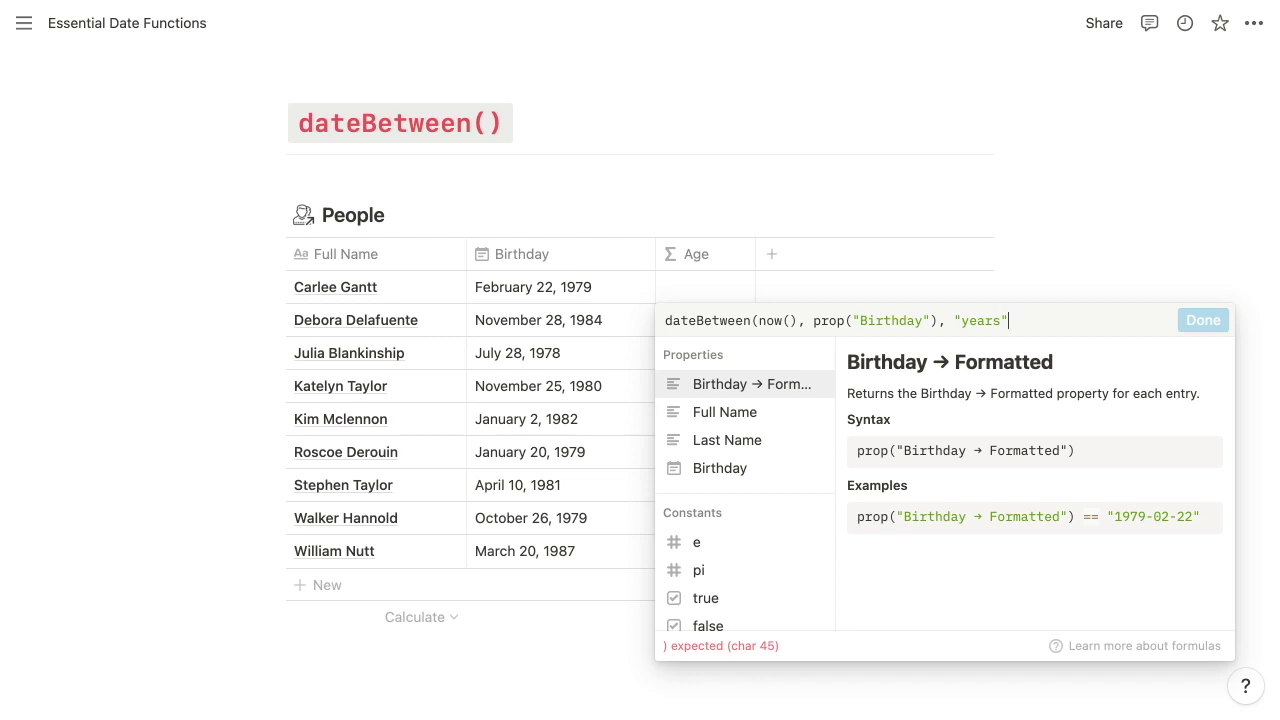
text())
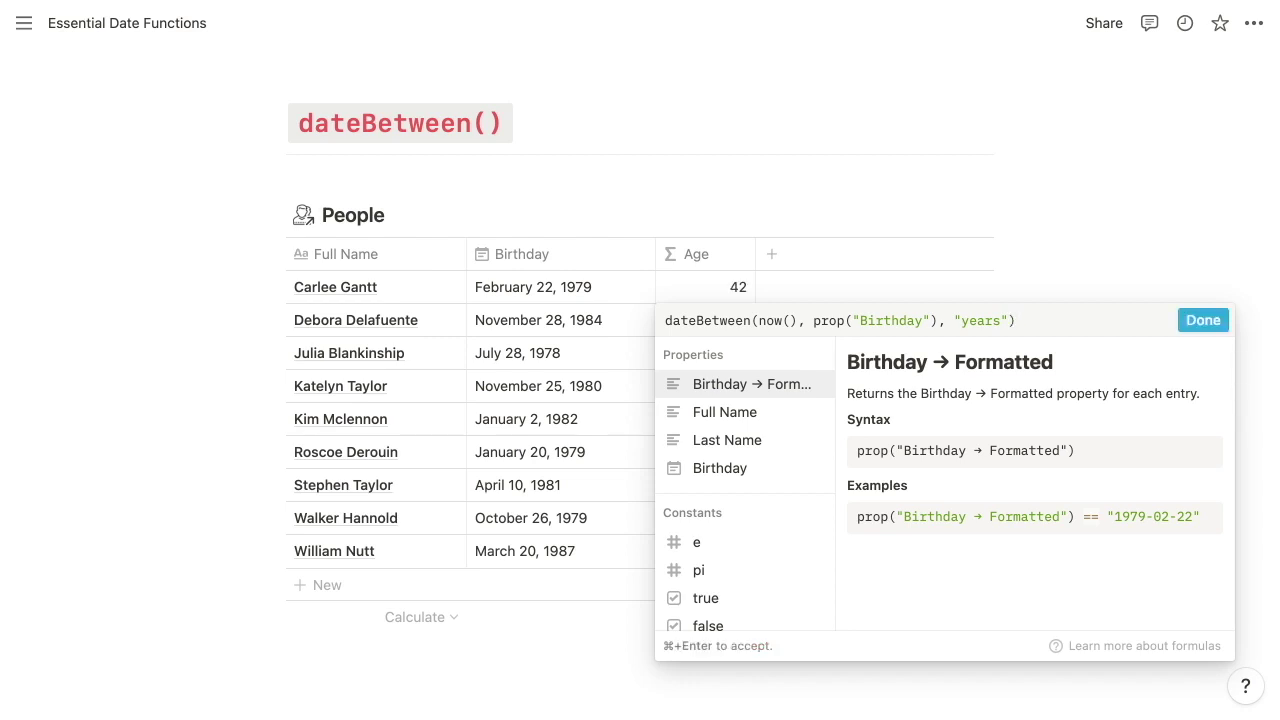
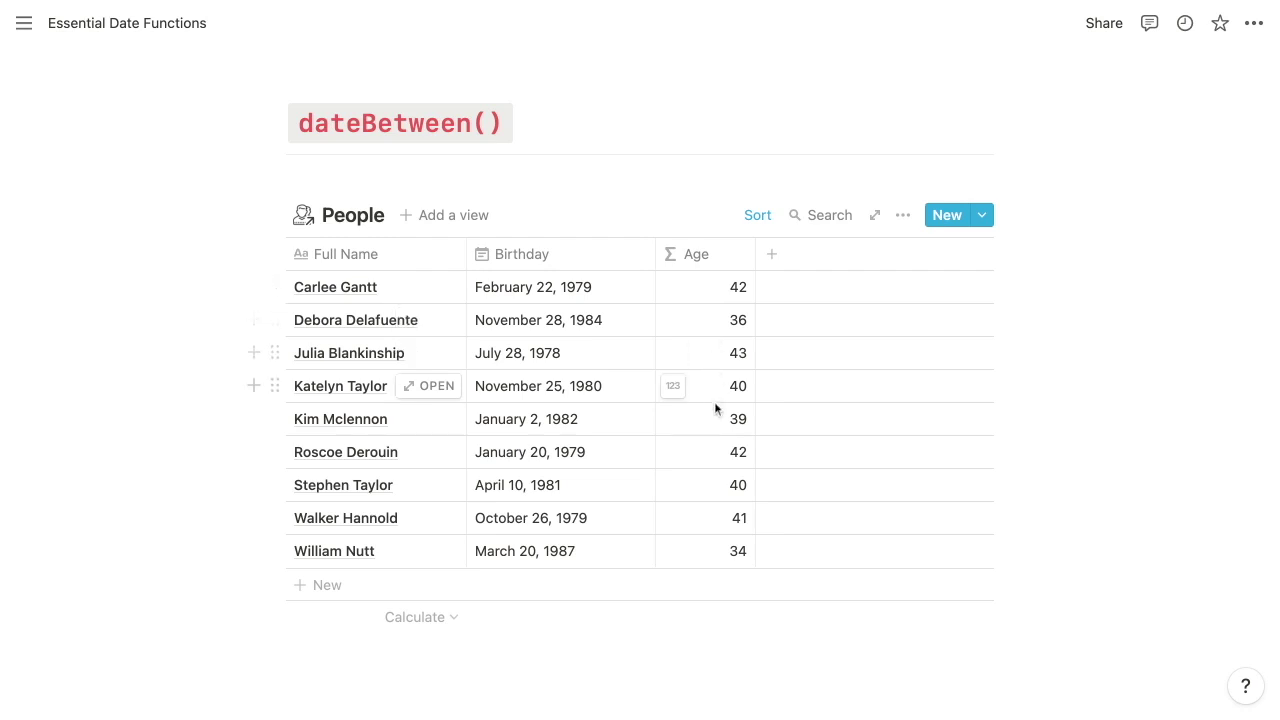
Set the Days Remaining formula in the next Tasks table to dateBetween(prop("Deadline"), now(), "days") and narrow that column slightly
scroll(724, 459, down, 3)
scroll(640, 380, down, 6)
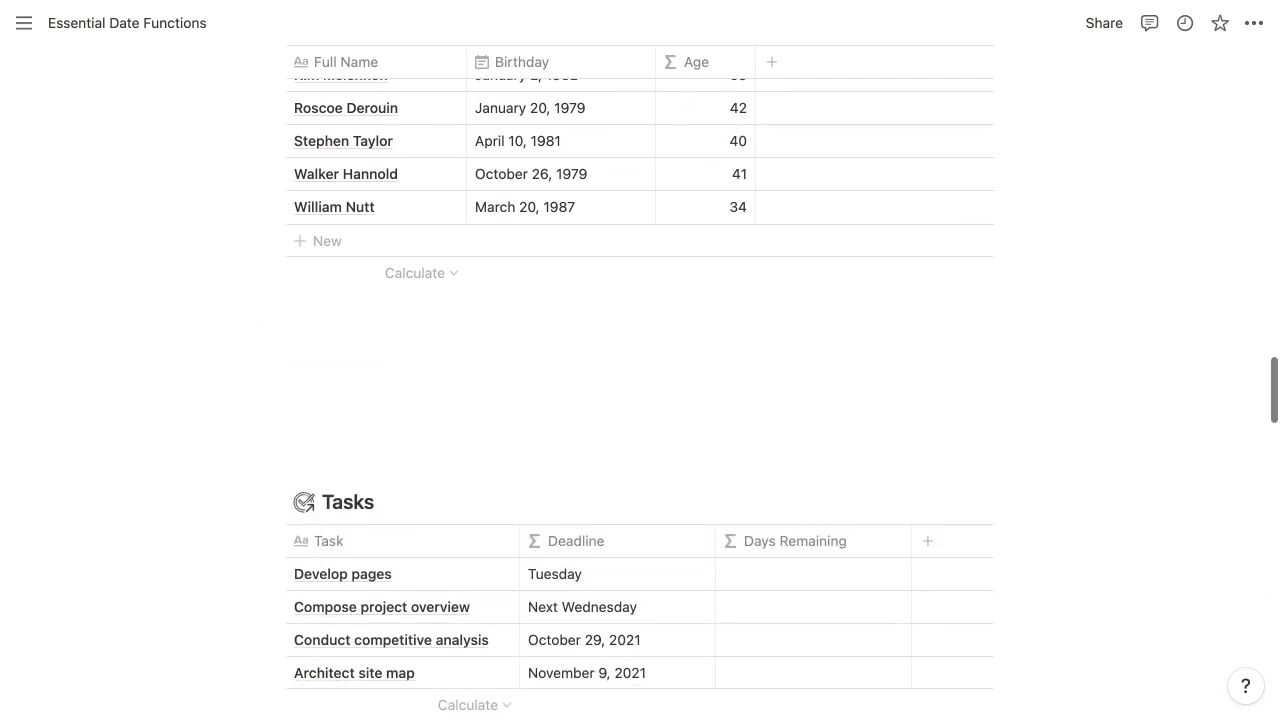
scroll(714, 424, down, 2)
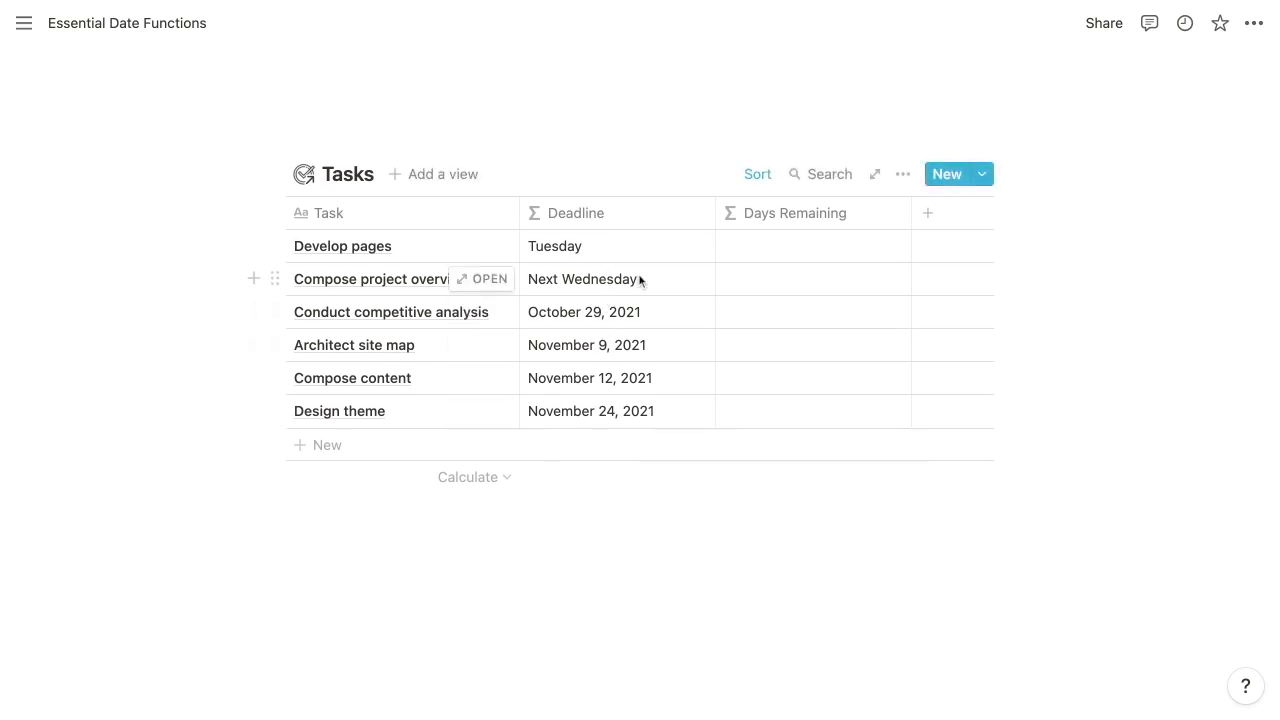
click(760, 247)
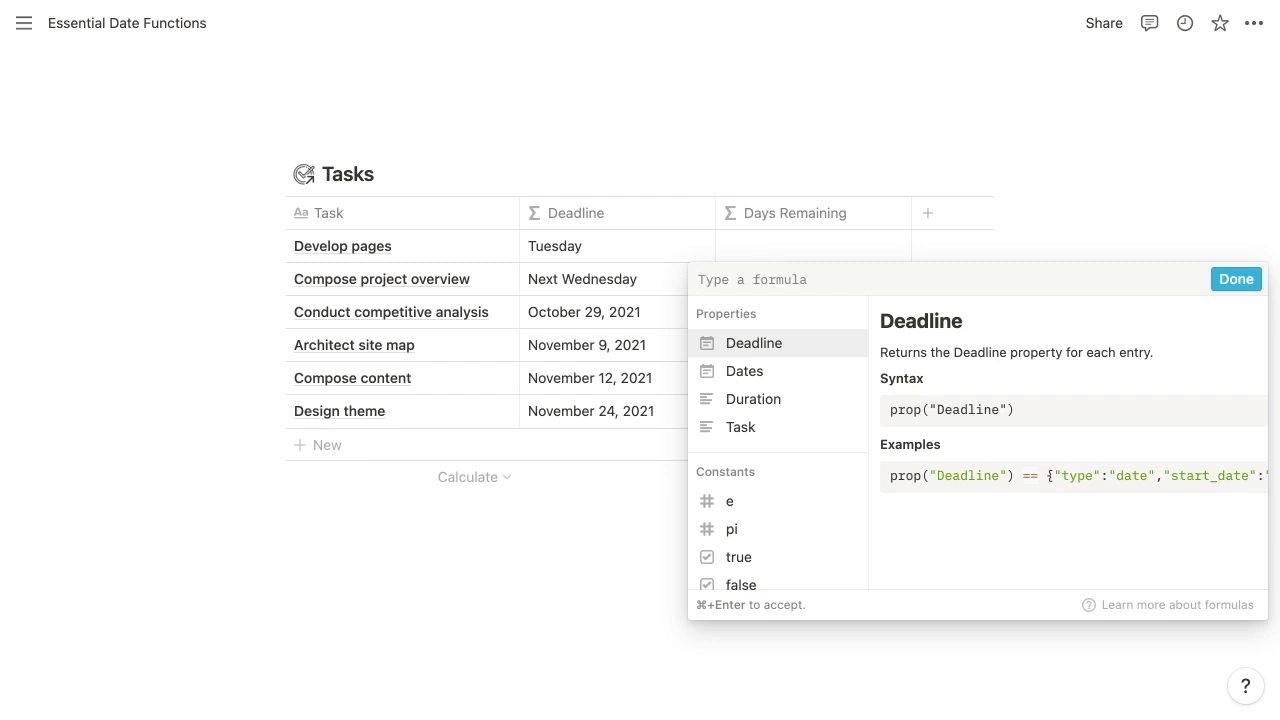
text(date)
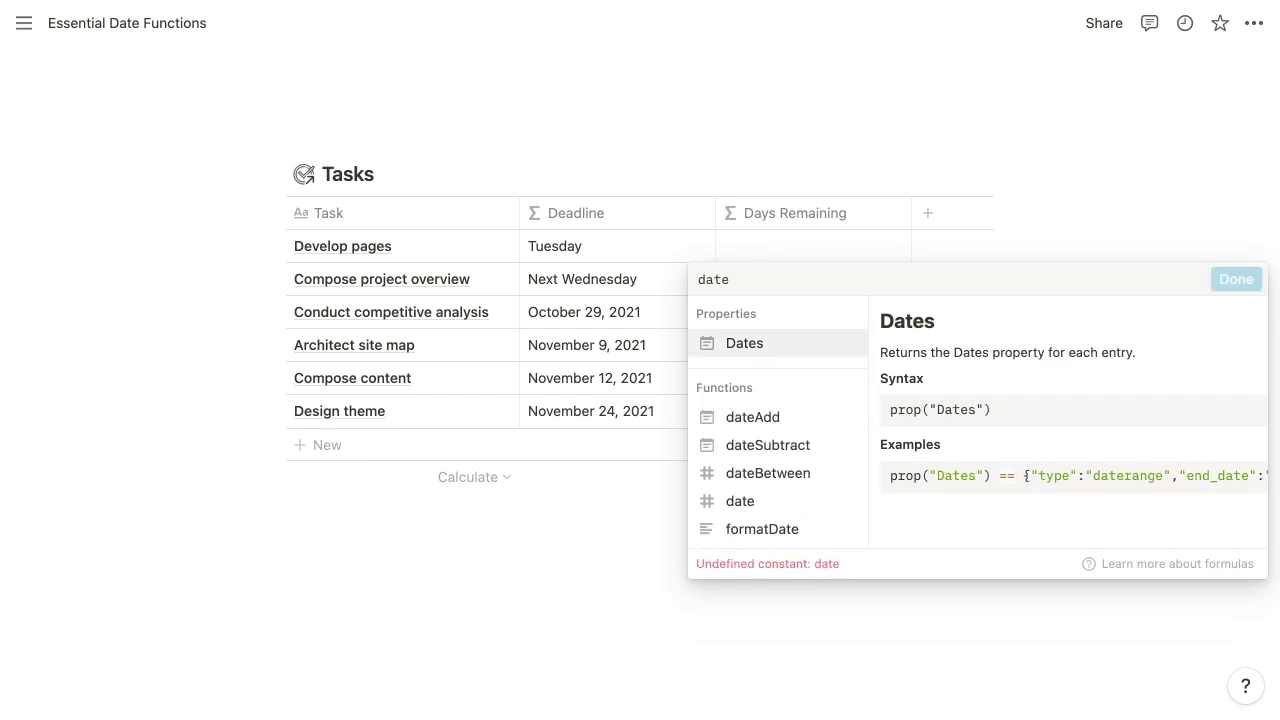
text(Between()
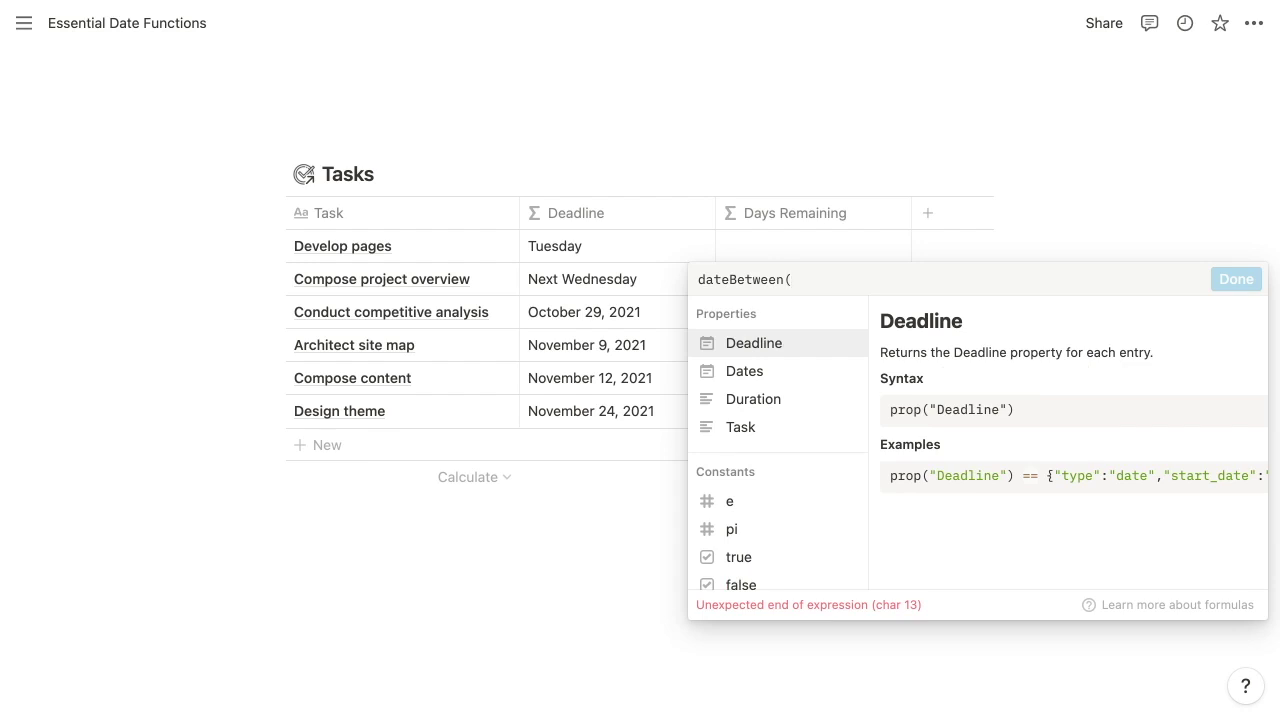
text(prop("Deadline"), )
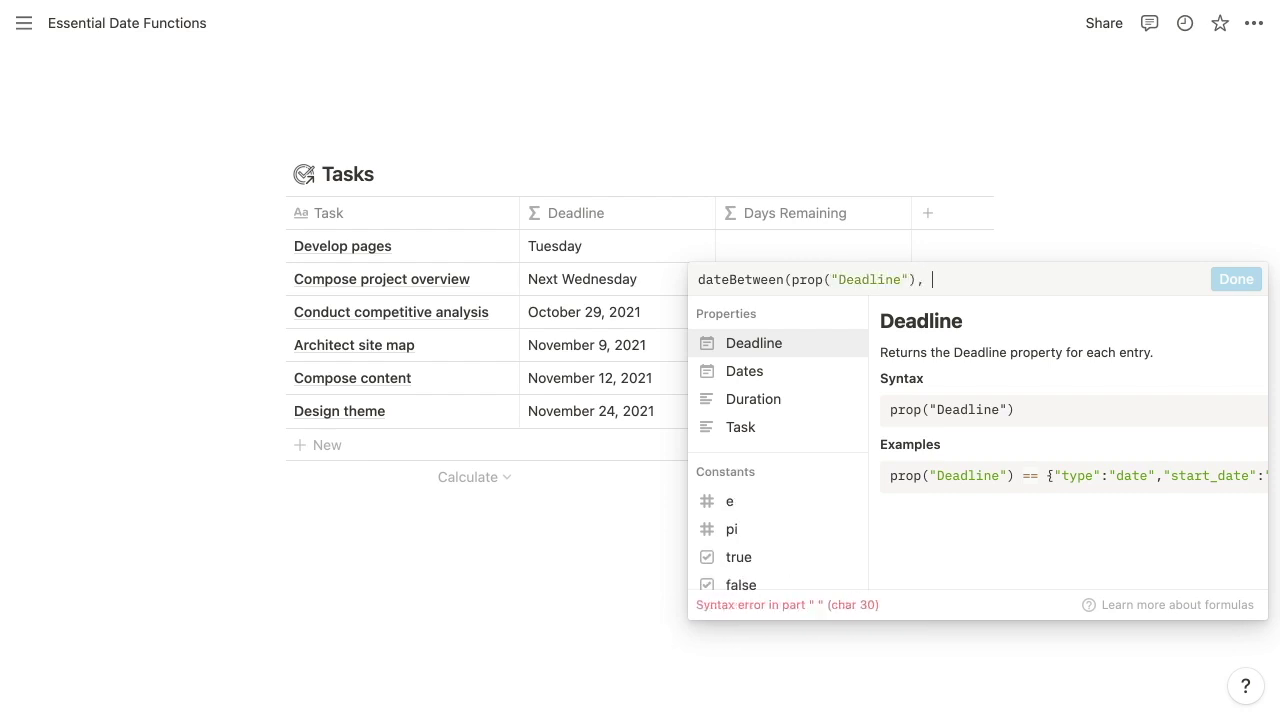
text(now())
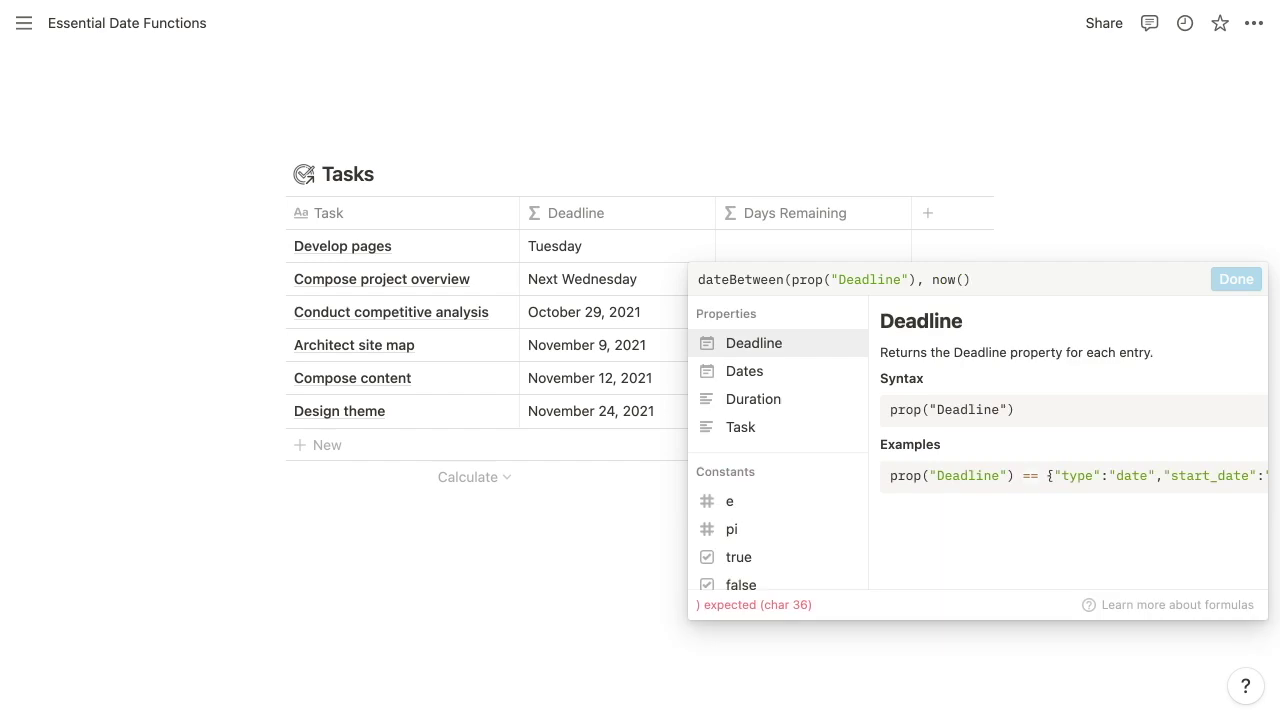
text(, )
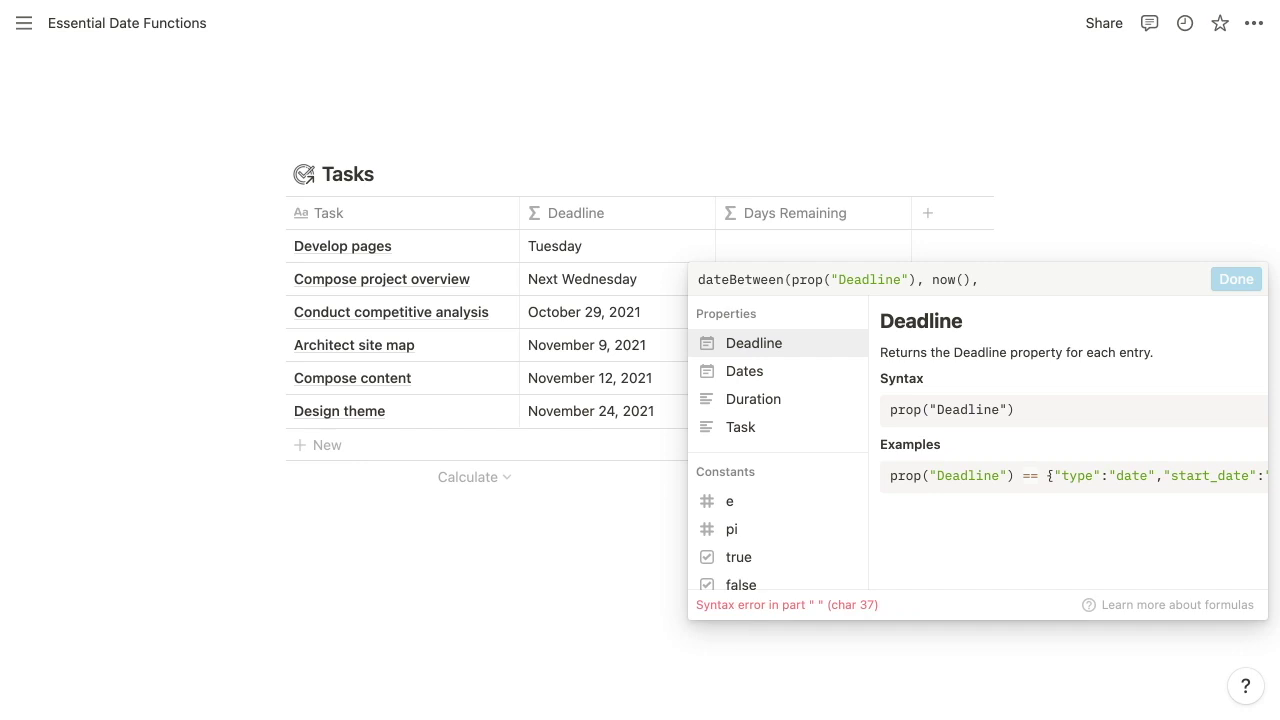
text(")
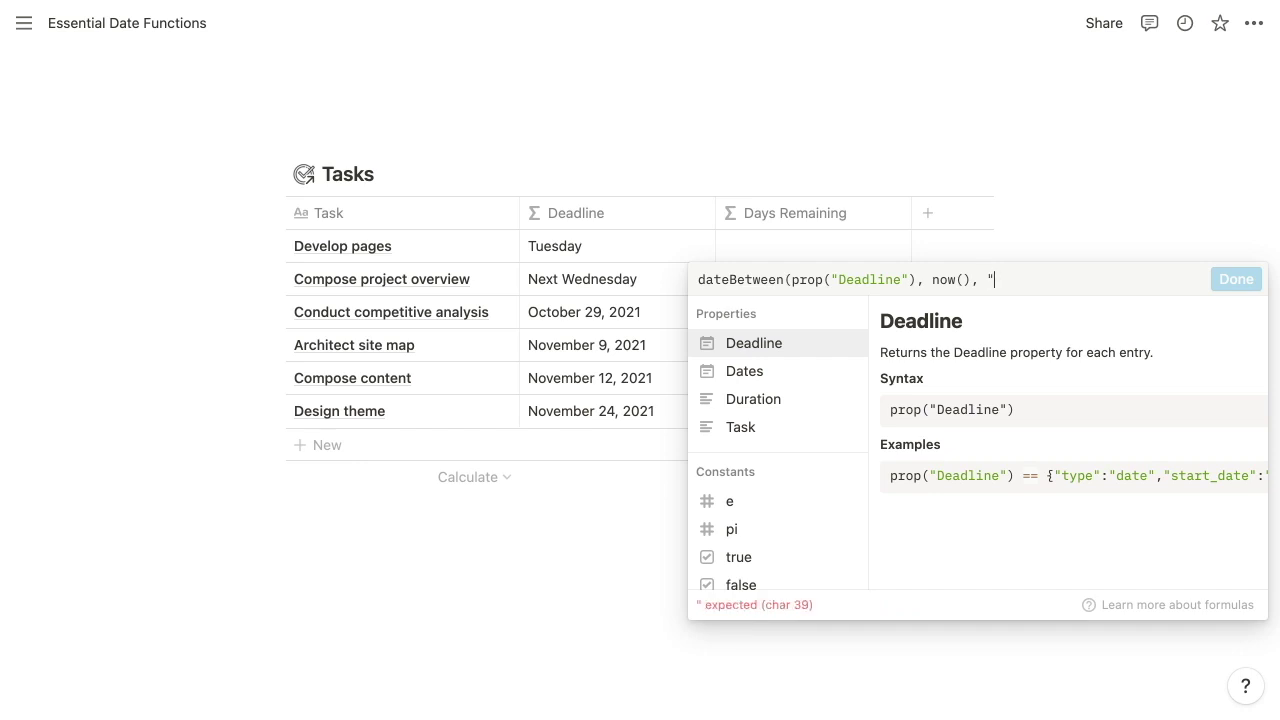
text(days"))
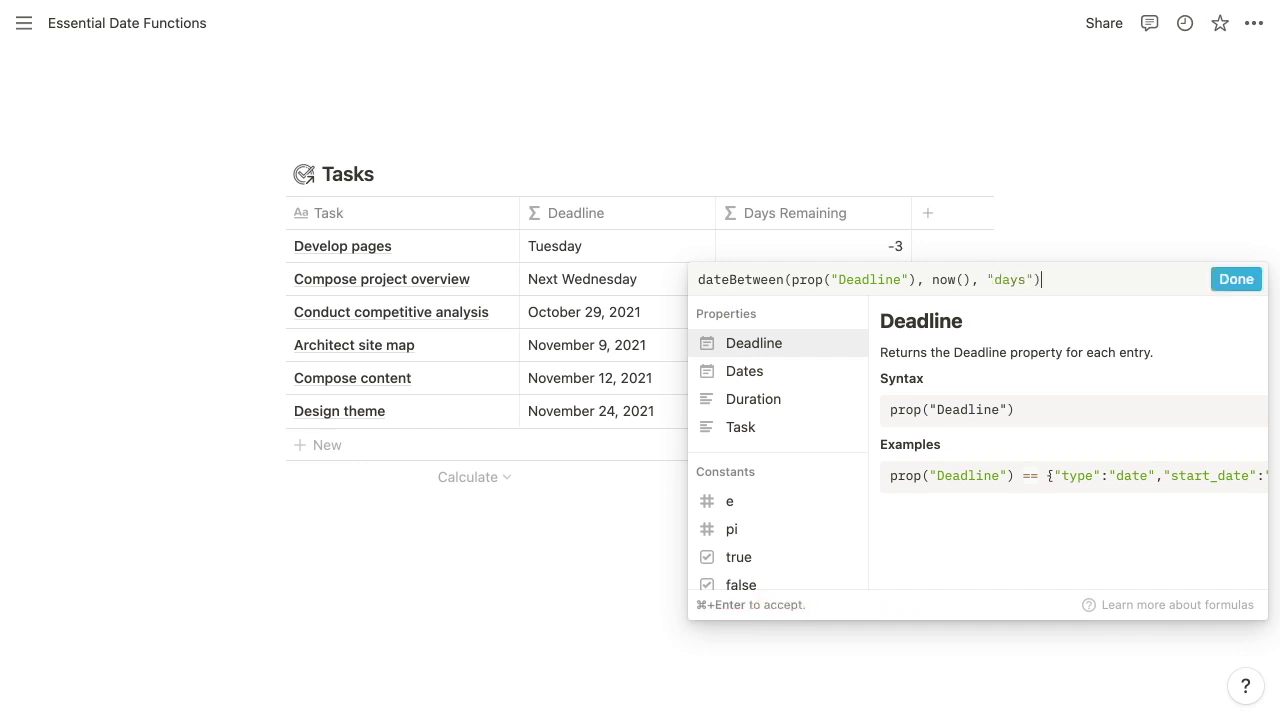
key(Return)
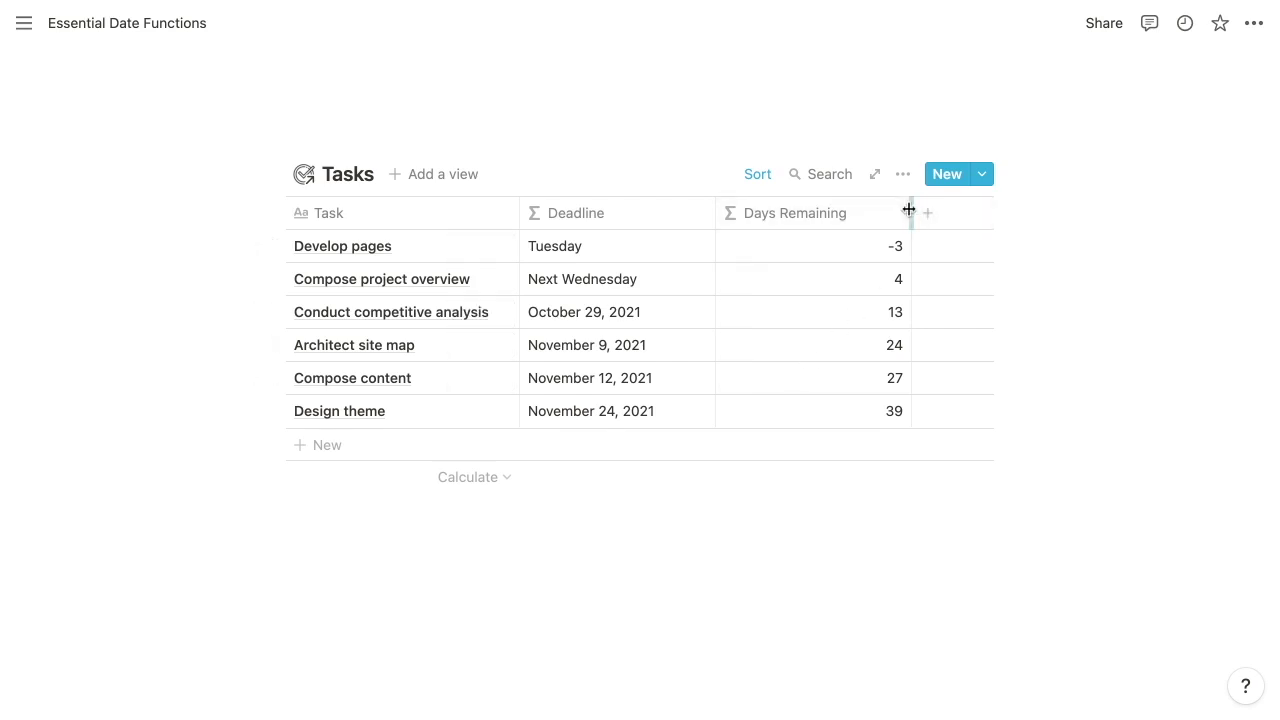
drag(910, 210, 884, 210)
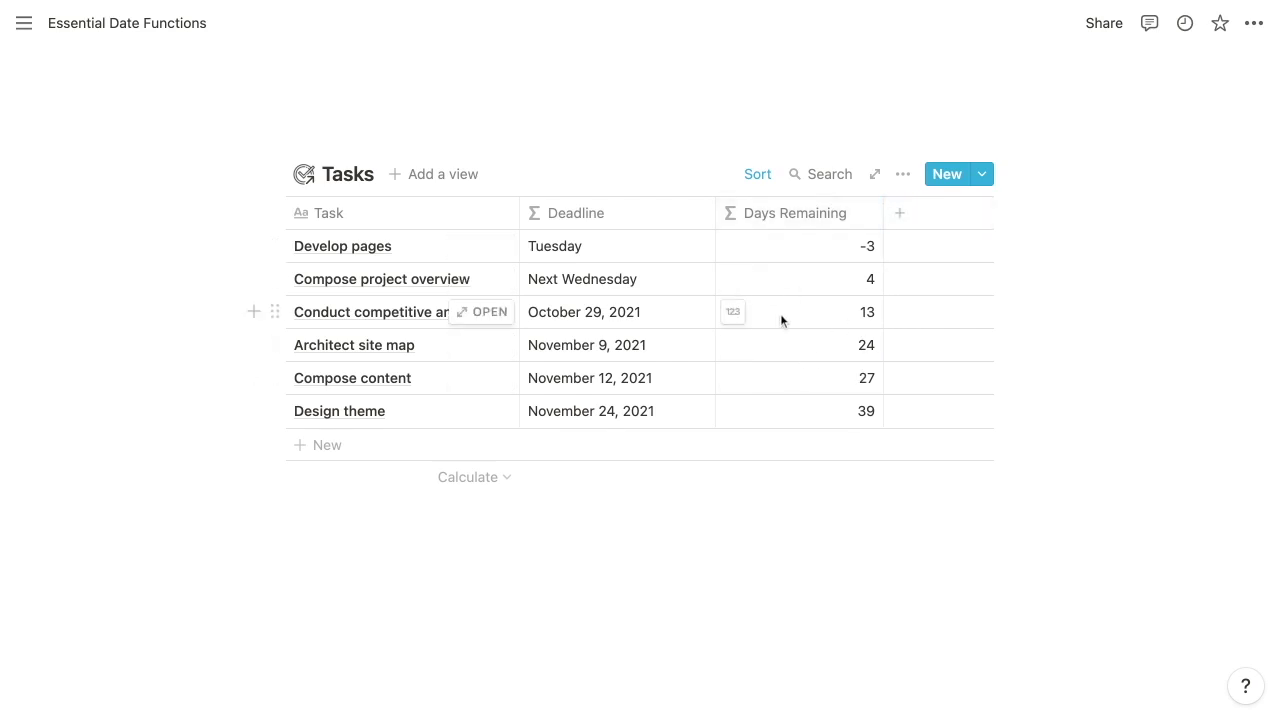
Set the Duration formula in the next Tasks table to dateBetween(end(prop("Dates")), start(prop("Dates")), "days") and narrow that column
scroll(780, 313, down, 8)
scroll(680, 367, down, 4)
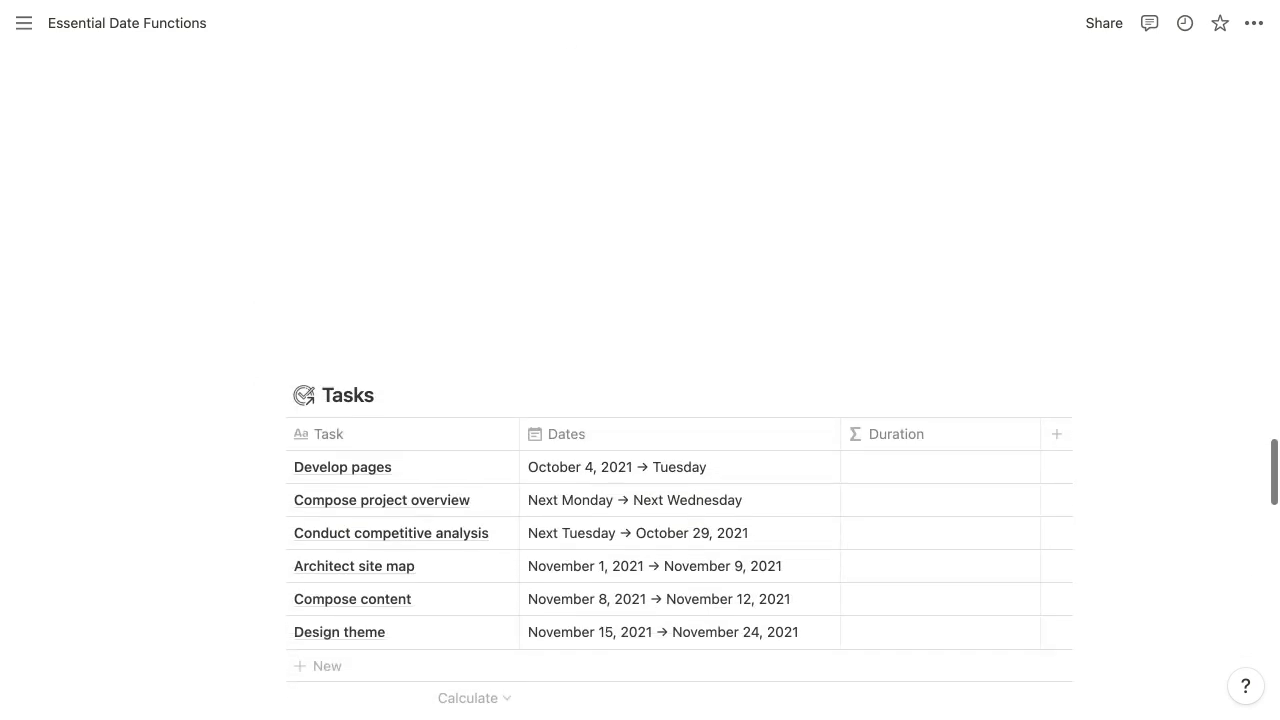
scroll(680, 367, down, 2)
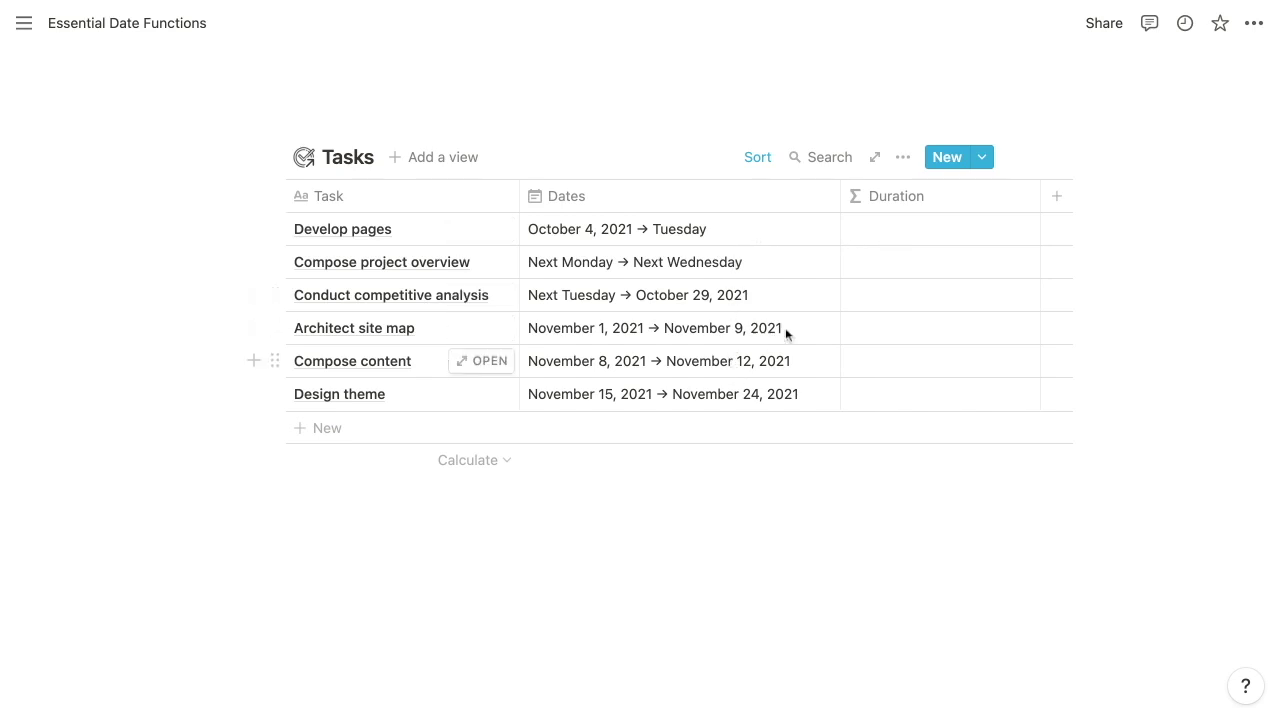
click(900, 230)
text(dateBetween()
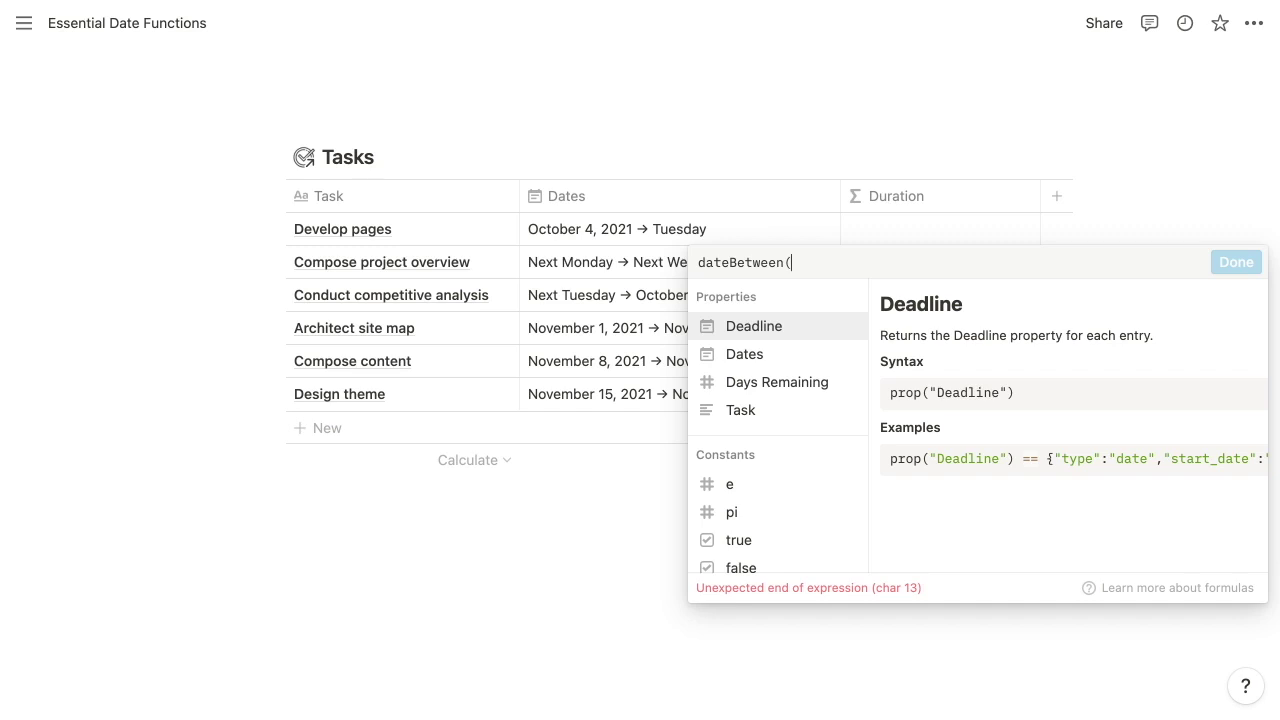
text(end)
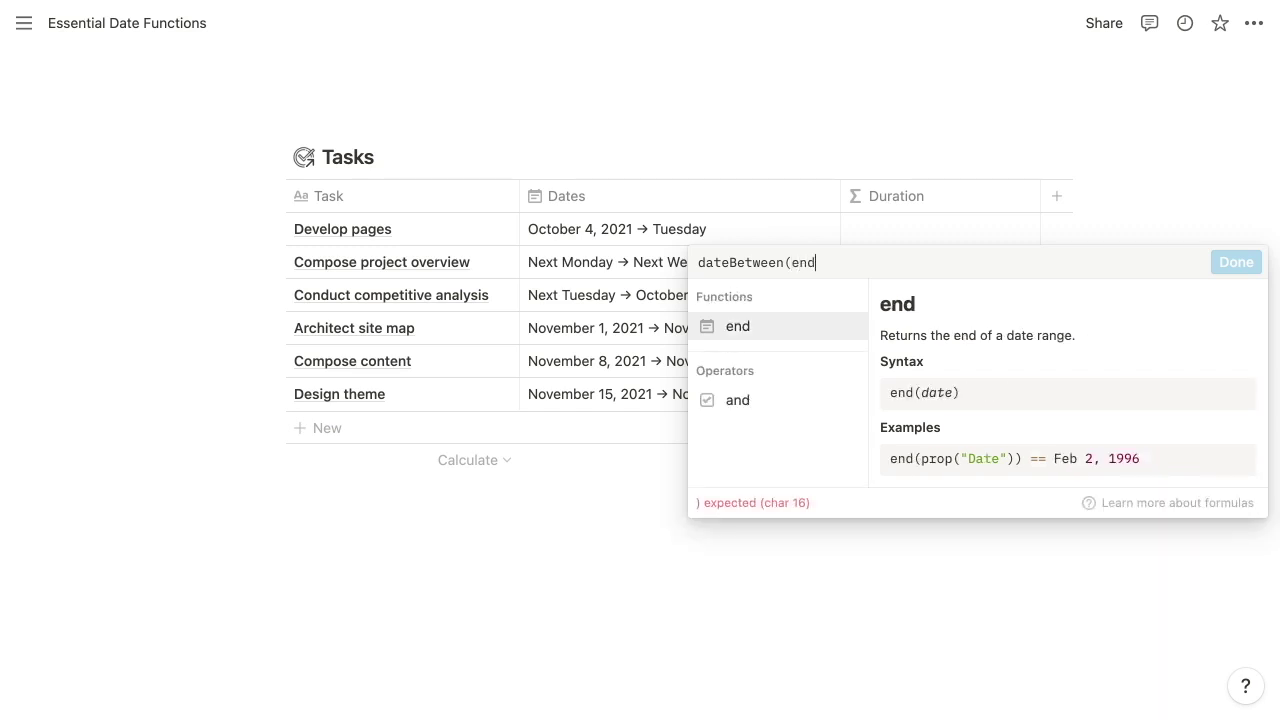
text(()
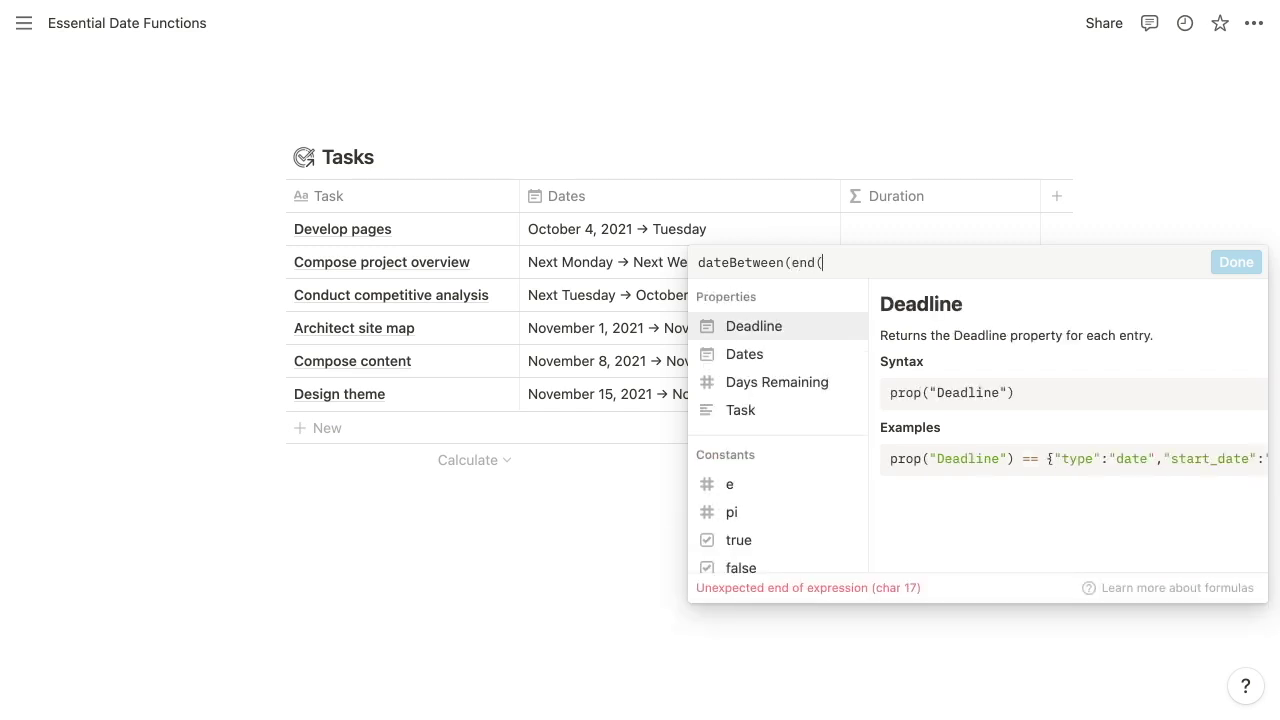
text(prop("Dates")),)
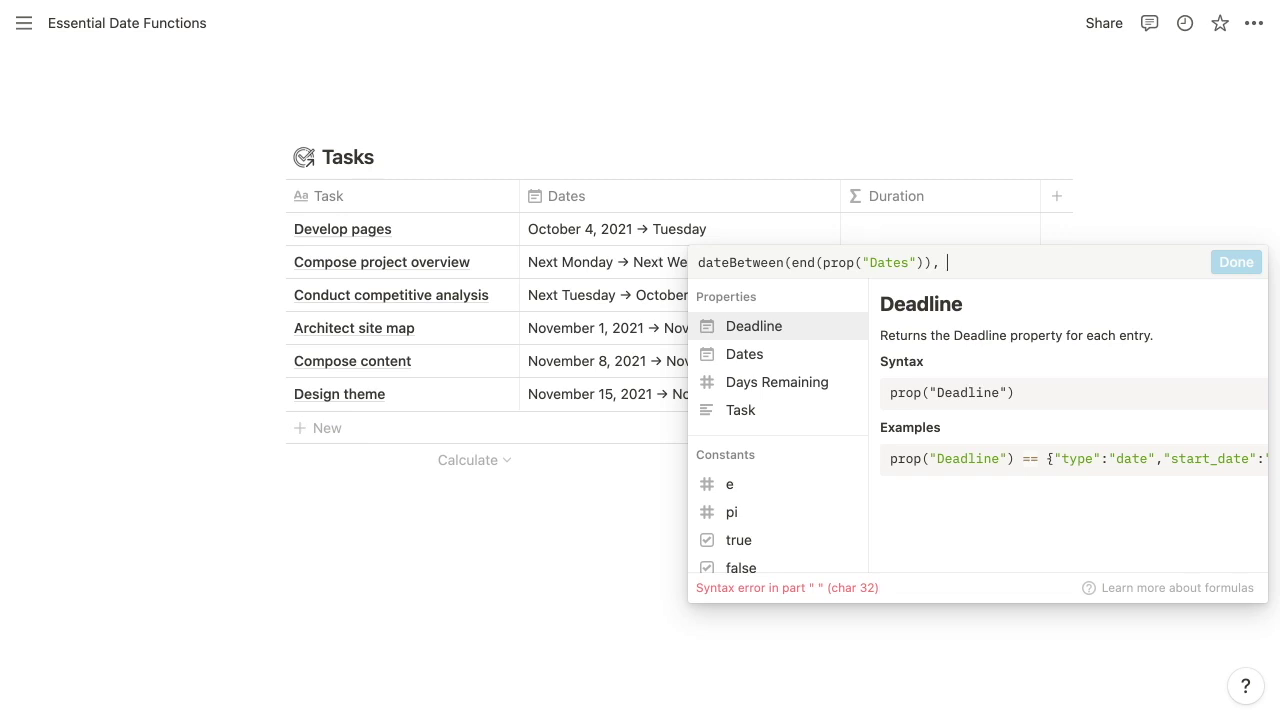
text(star)
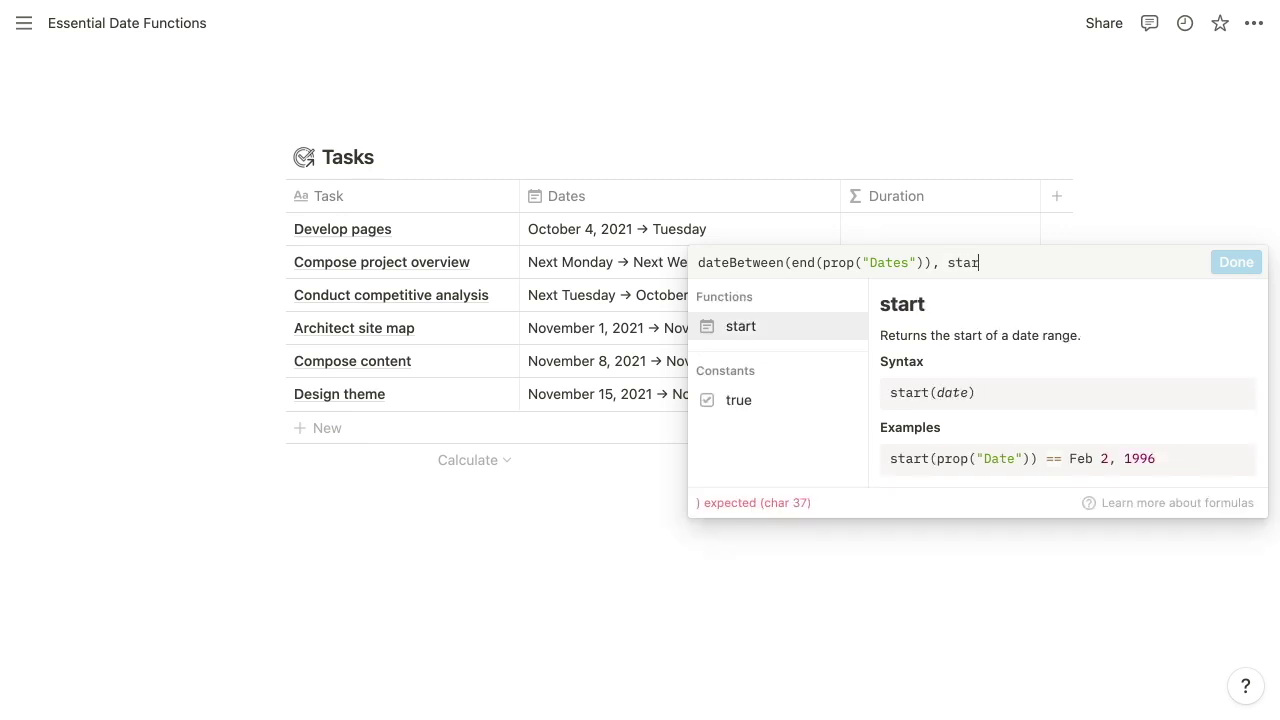
text(t(prop(")
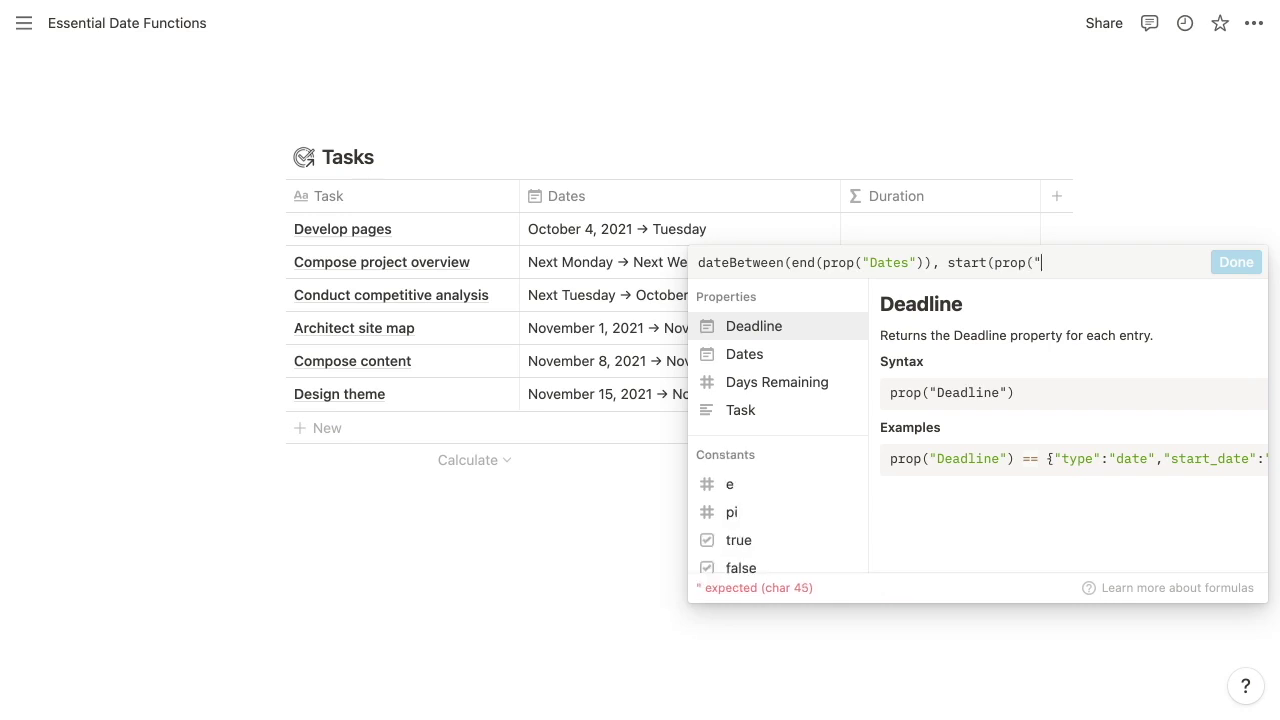
text(Dates")), )
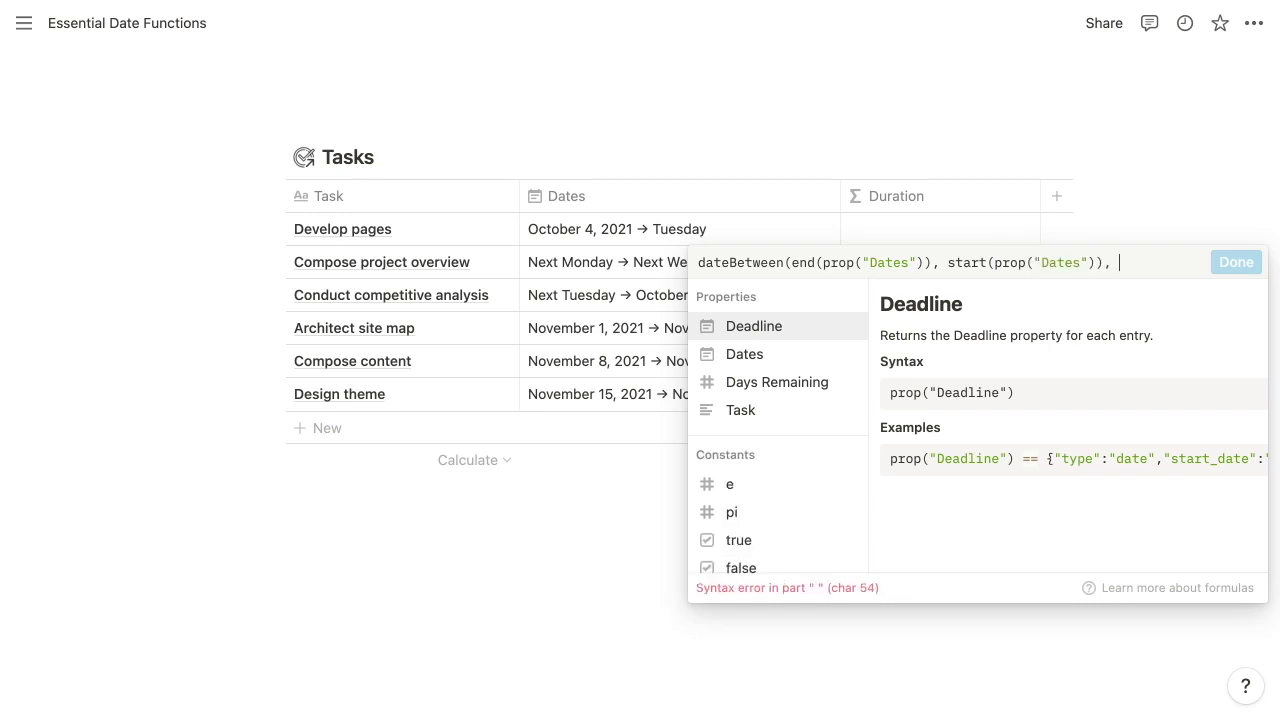
text("days"))
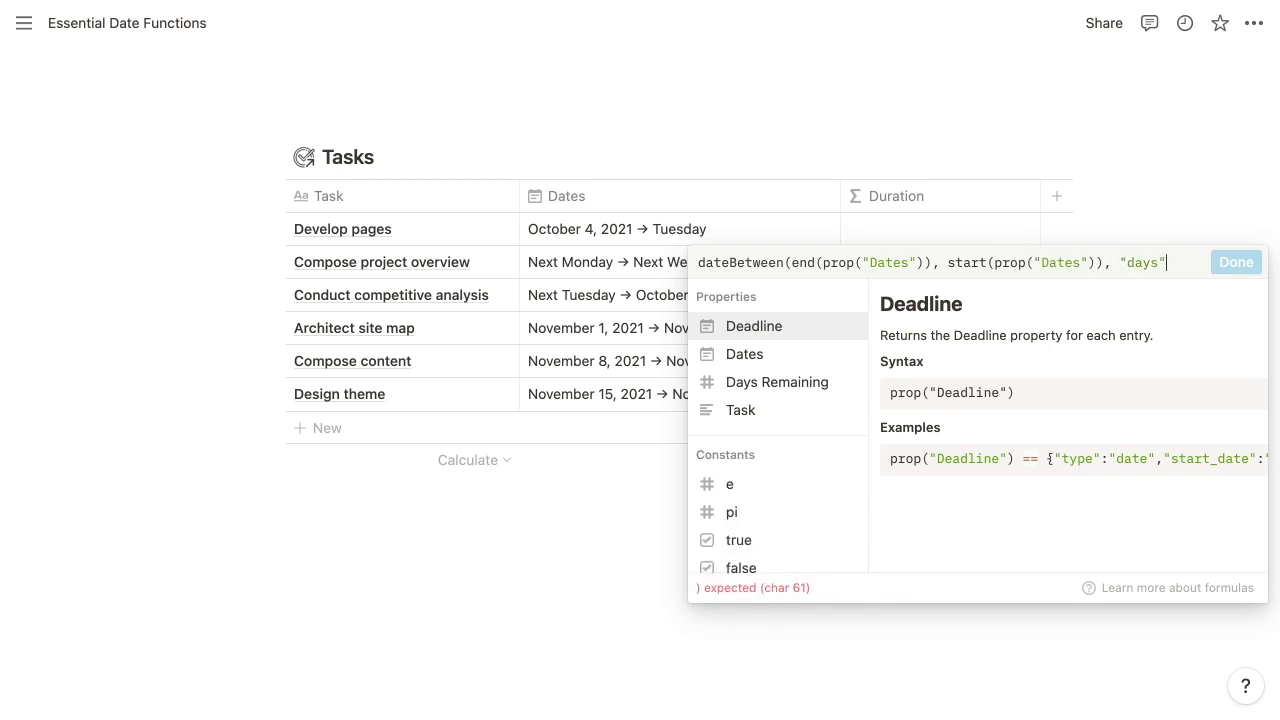
key(super+Return)
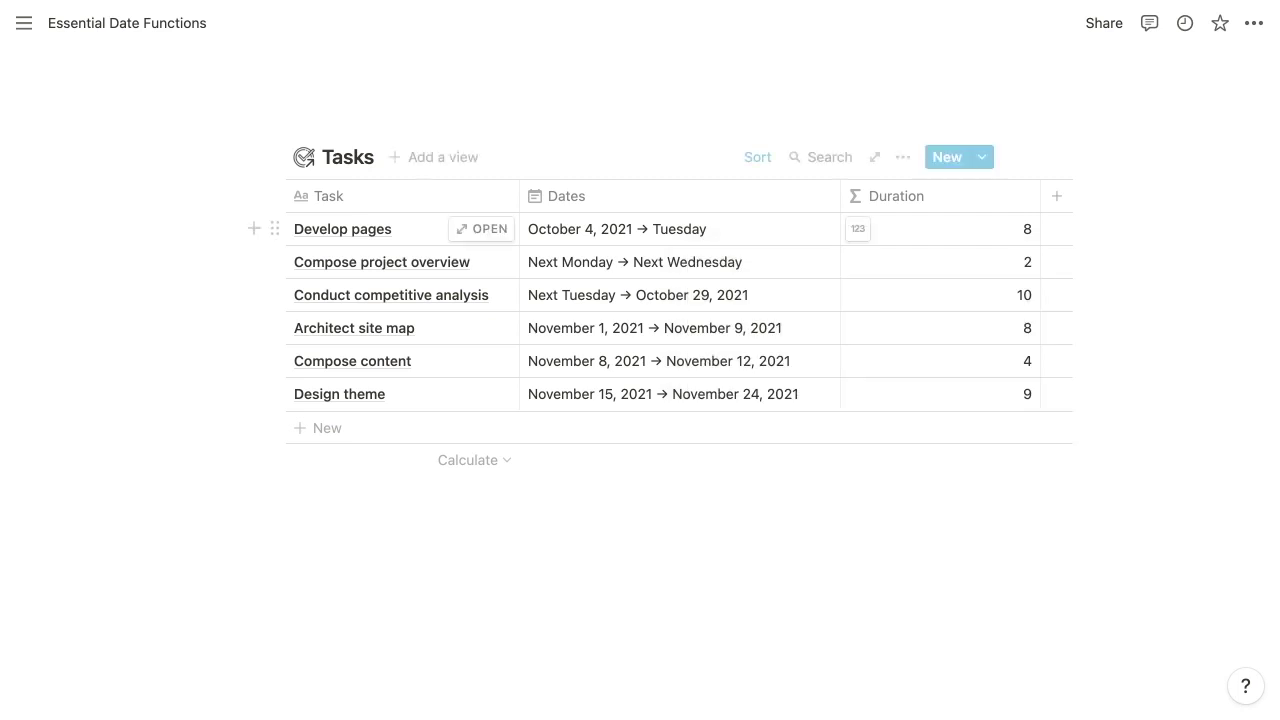
drag(1040, 196, 970, 196)
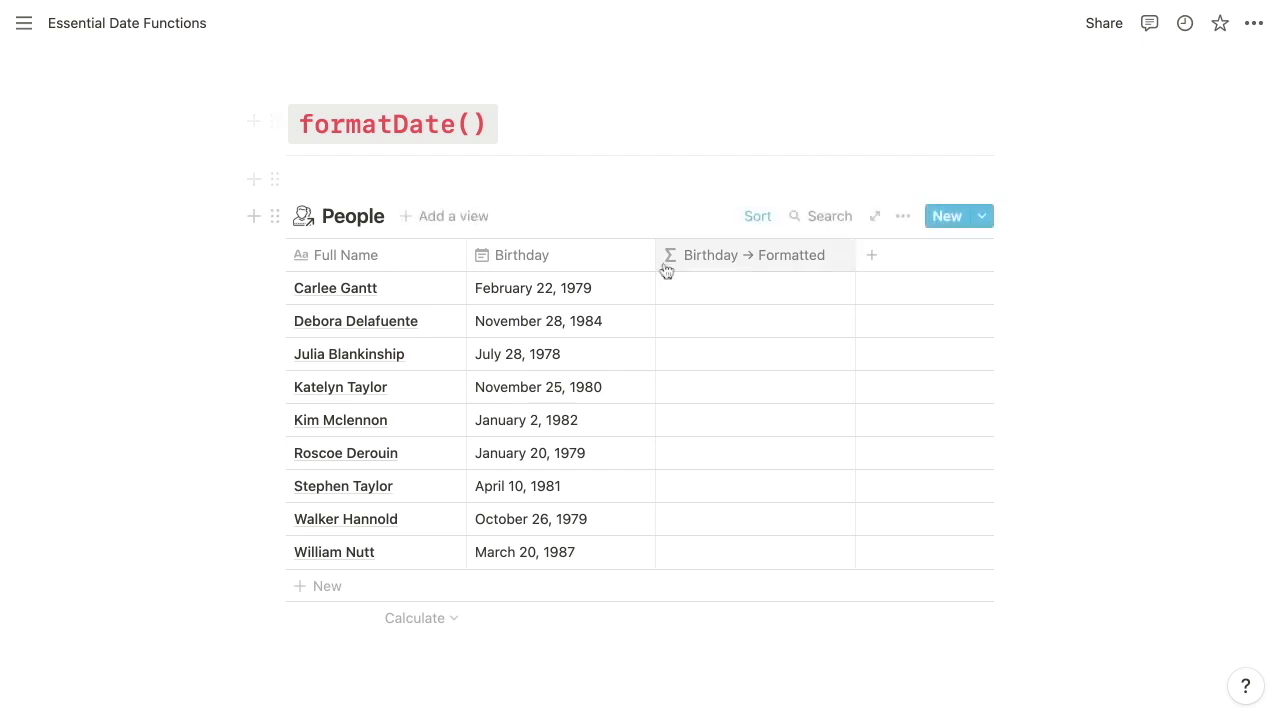
Review the available date format options for the Birthday value in the second row of the People table, leaving the format as is
click(556, 334)
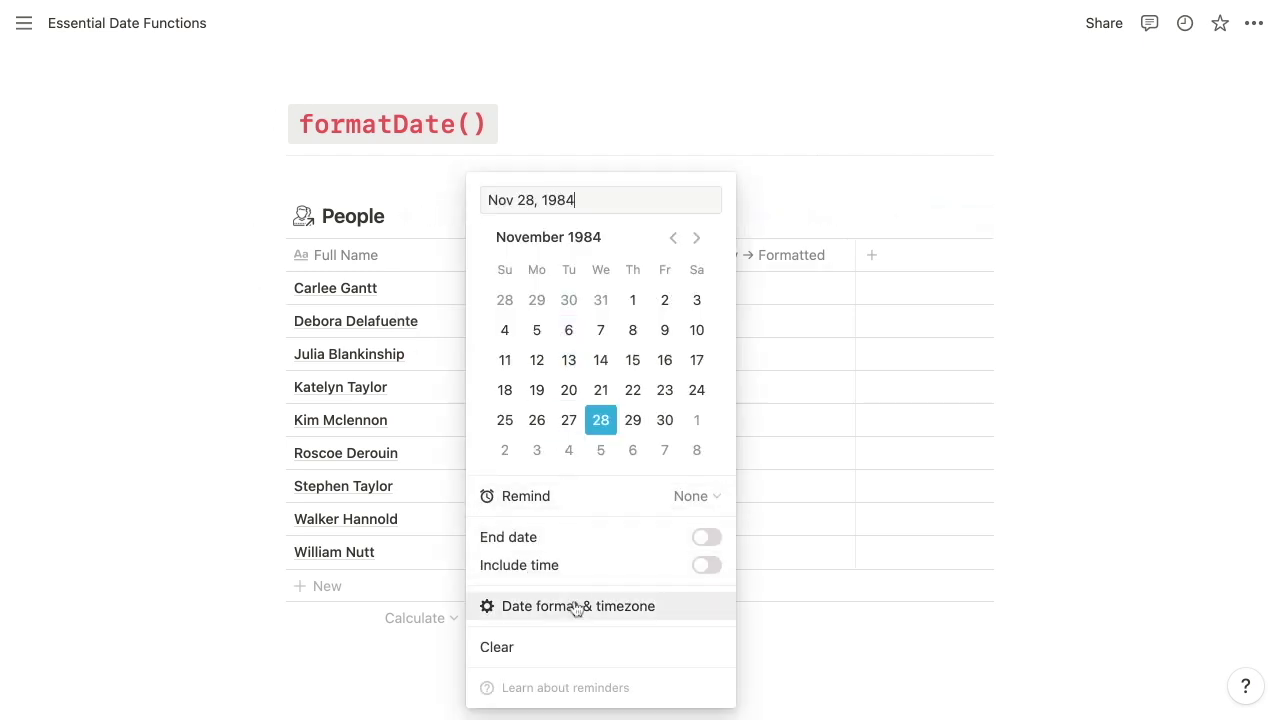
mouse_move(577, 608)
click(938, 580)
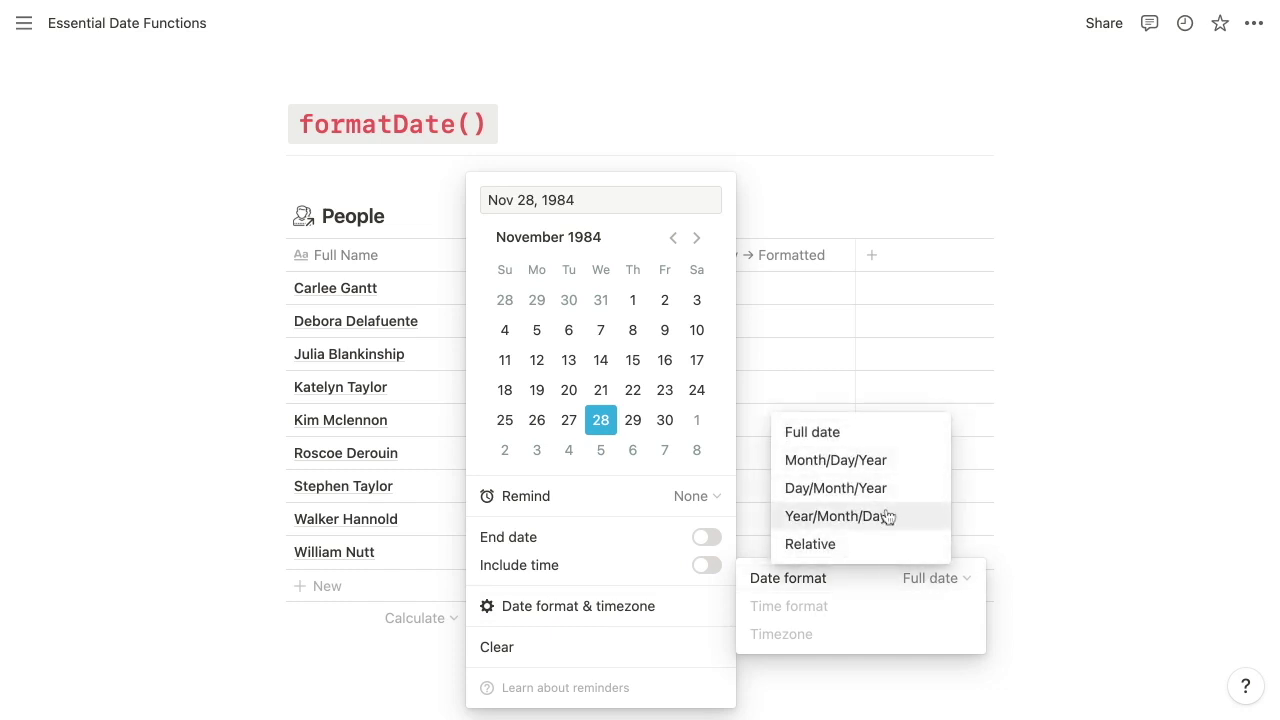
key(Escape)
key(Escape)
key(Escape)
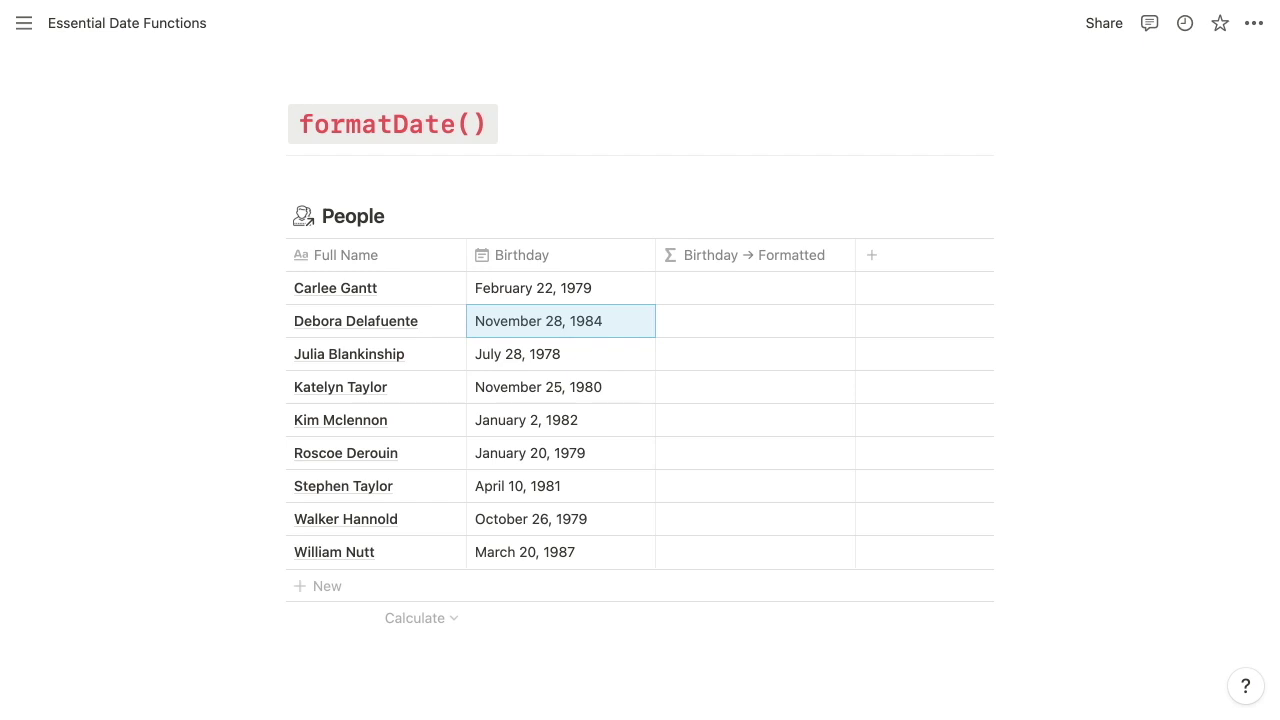
Set the Birthday → Formatted formula in the People table to formatDate(prop("Birthday"), "YYYY-MM-DD")
click(787, 294)
text(for)
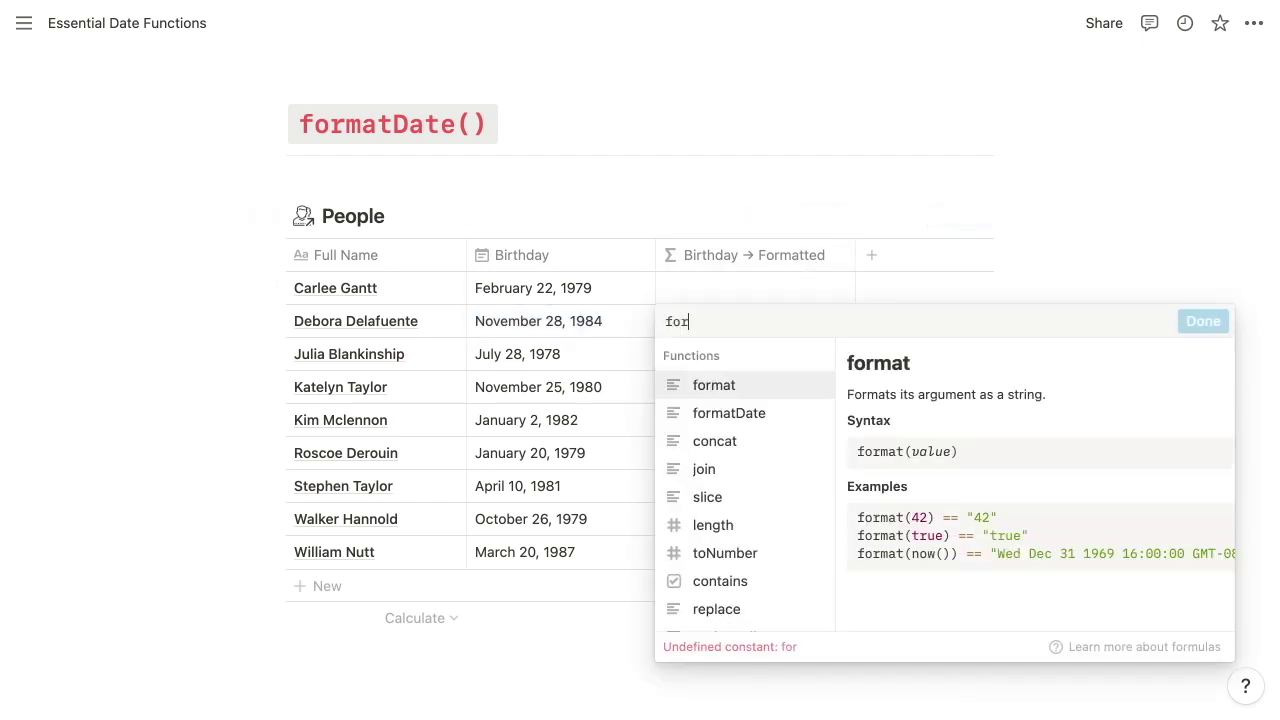
text(matDate()
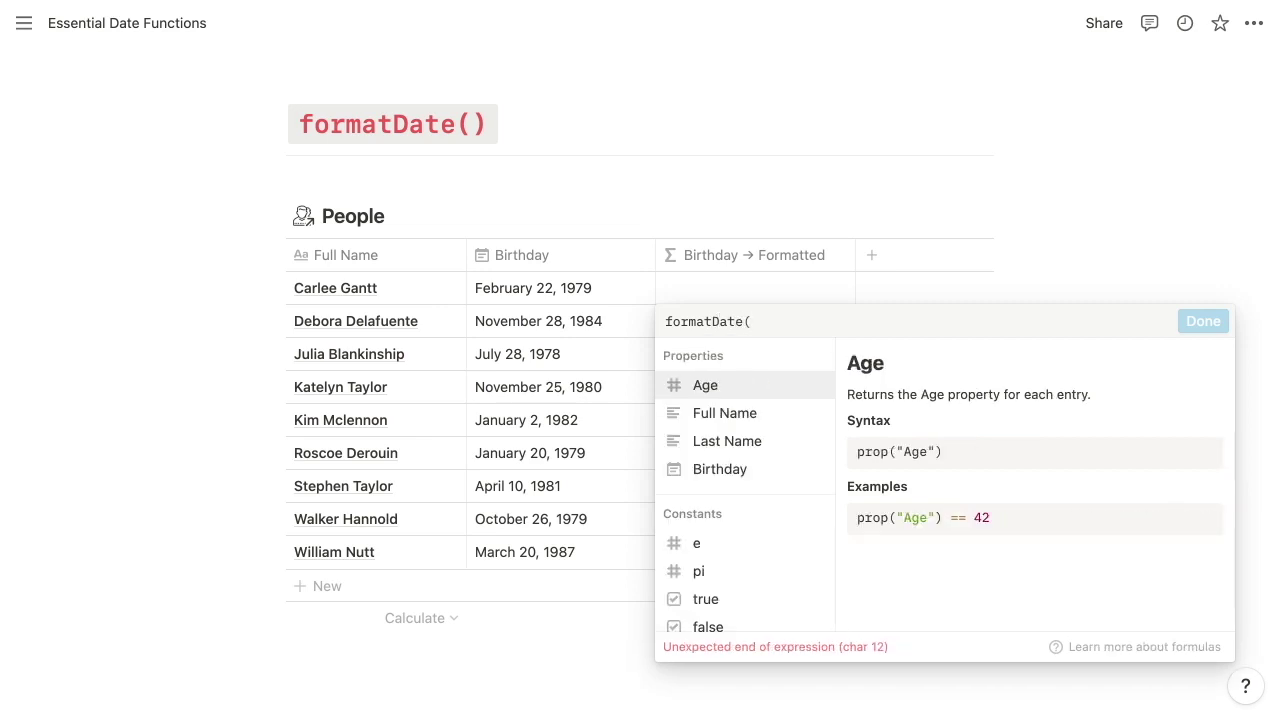
text(prop("Bir)
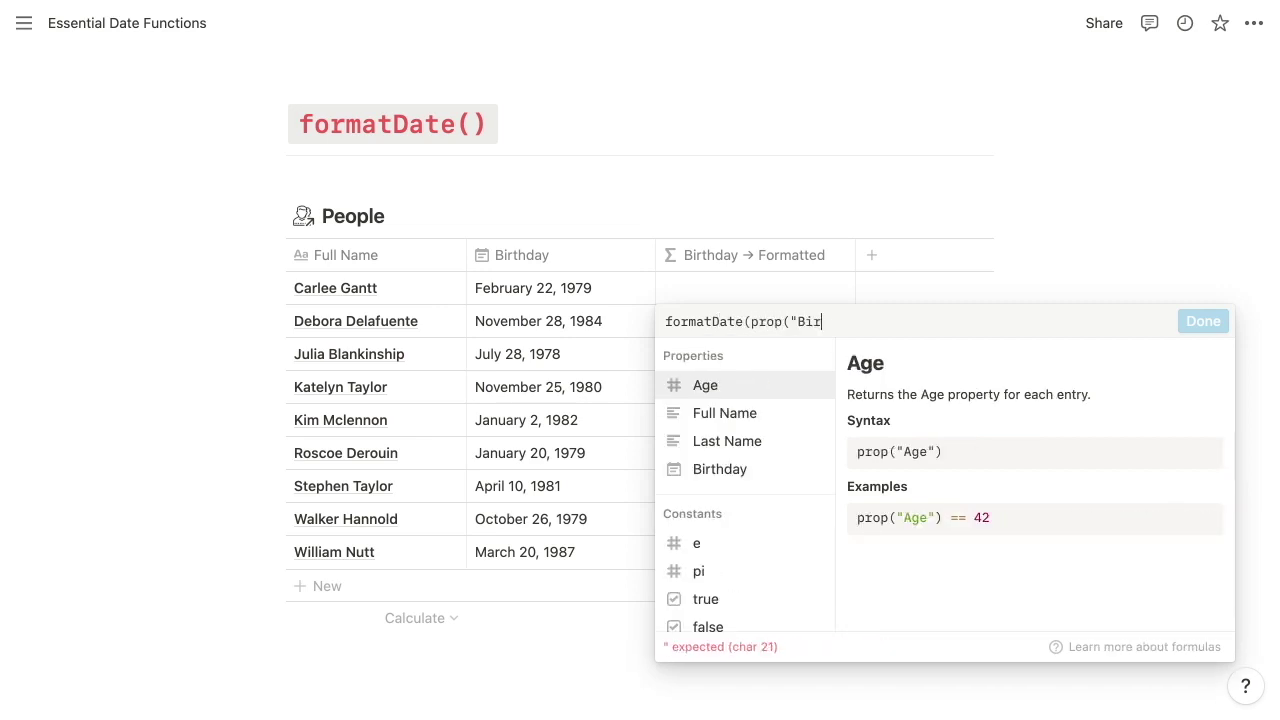
text(thday"), "YYYY-MM-DD"))
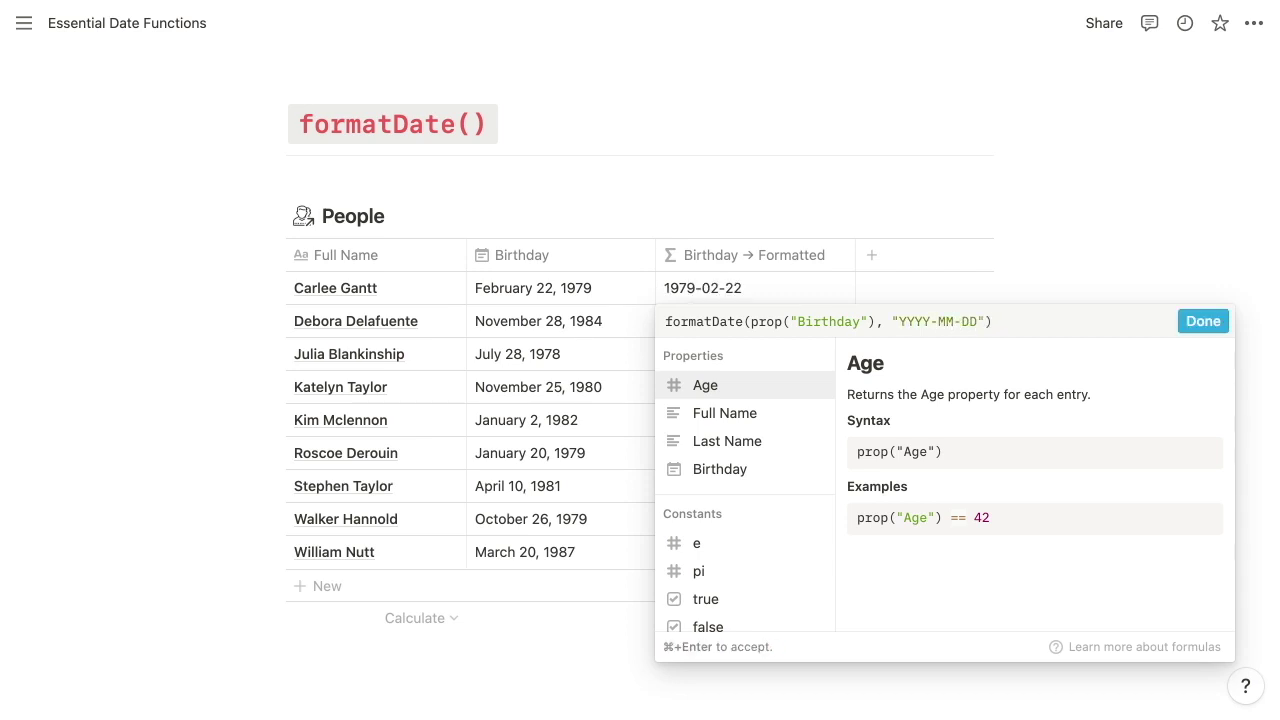
key(super+Return)
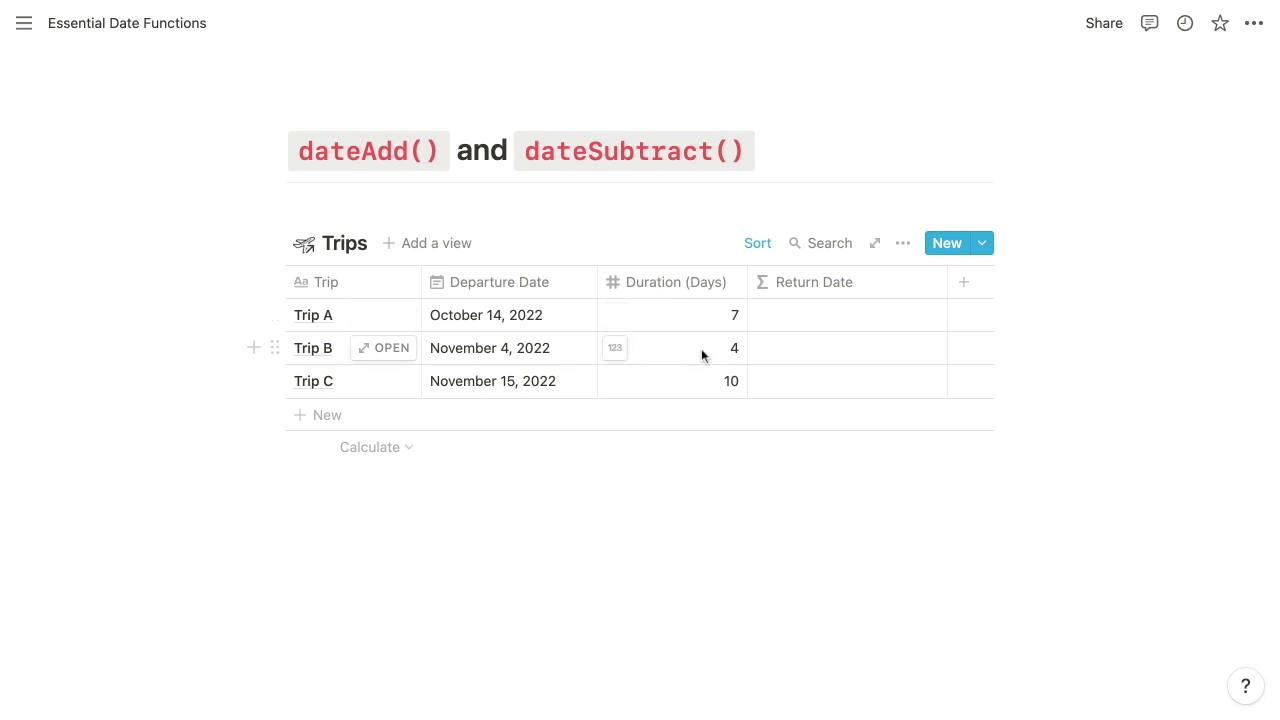
Set the Return Date formula in the Trips table to dateAdd(prop("Departure Date"), prop("Duration (Days)"), "days")
click(852, 321)
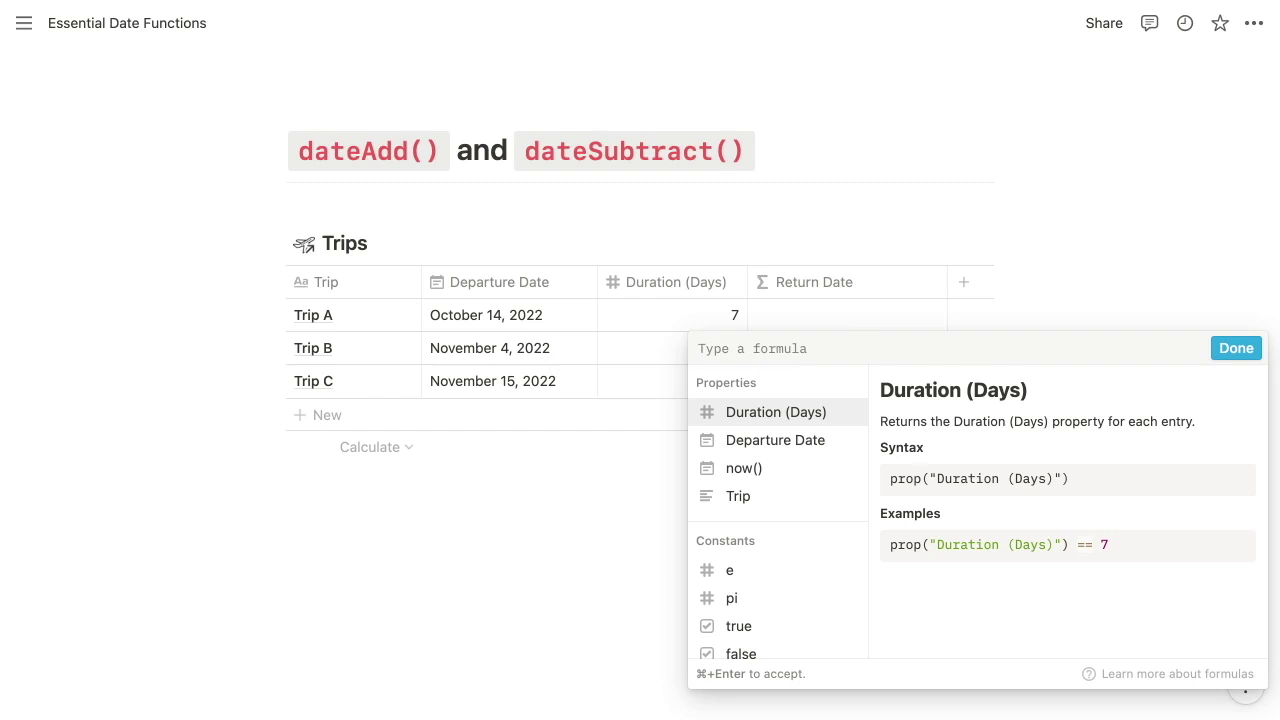
text(dateAdd()
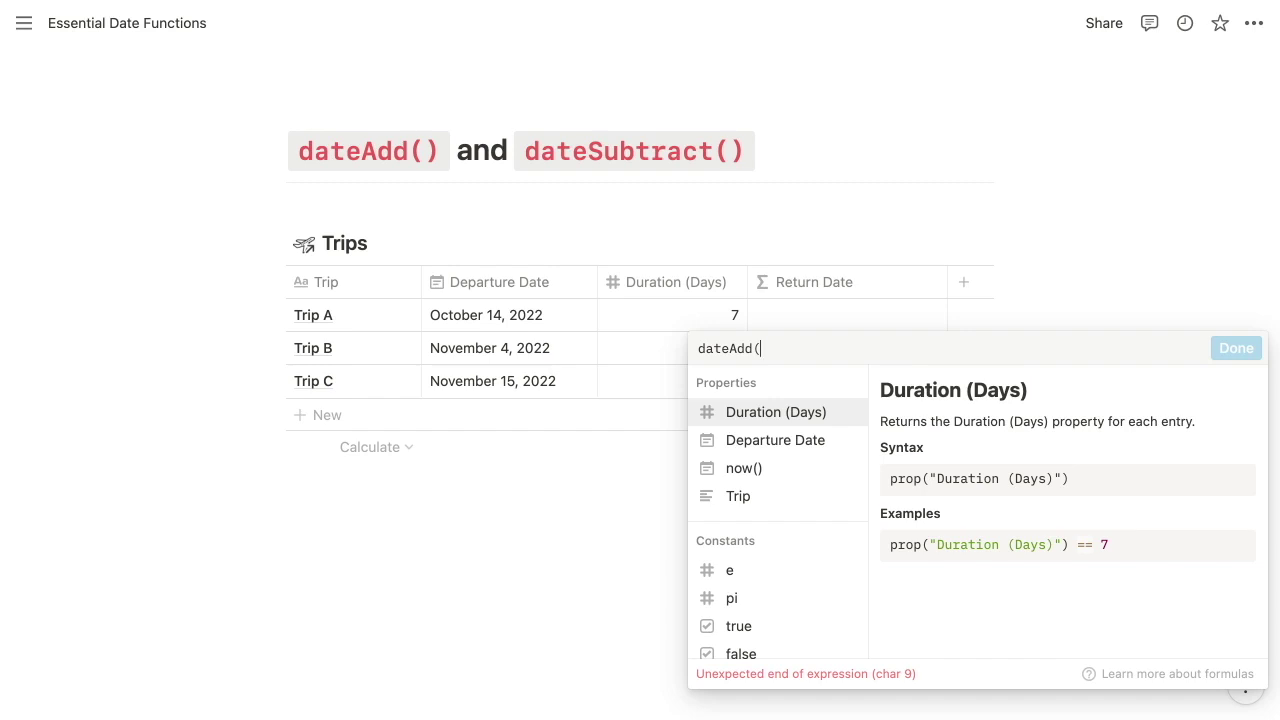
text(prop("De)
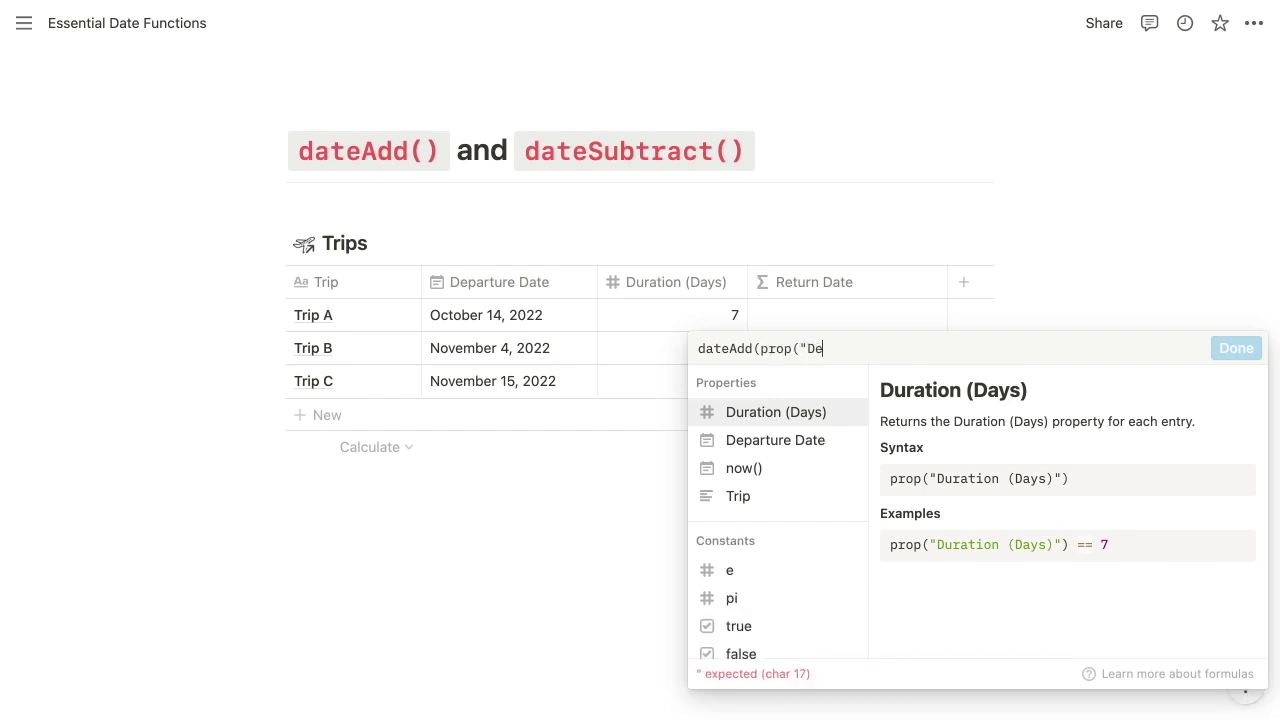
text(parture Date"),)
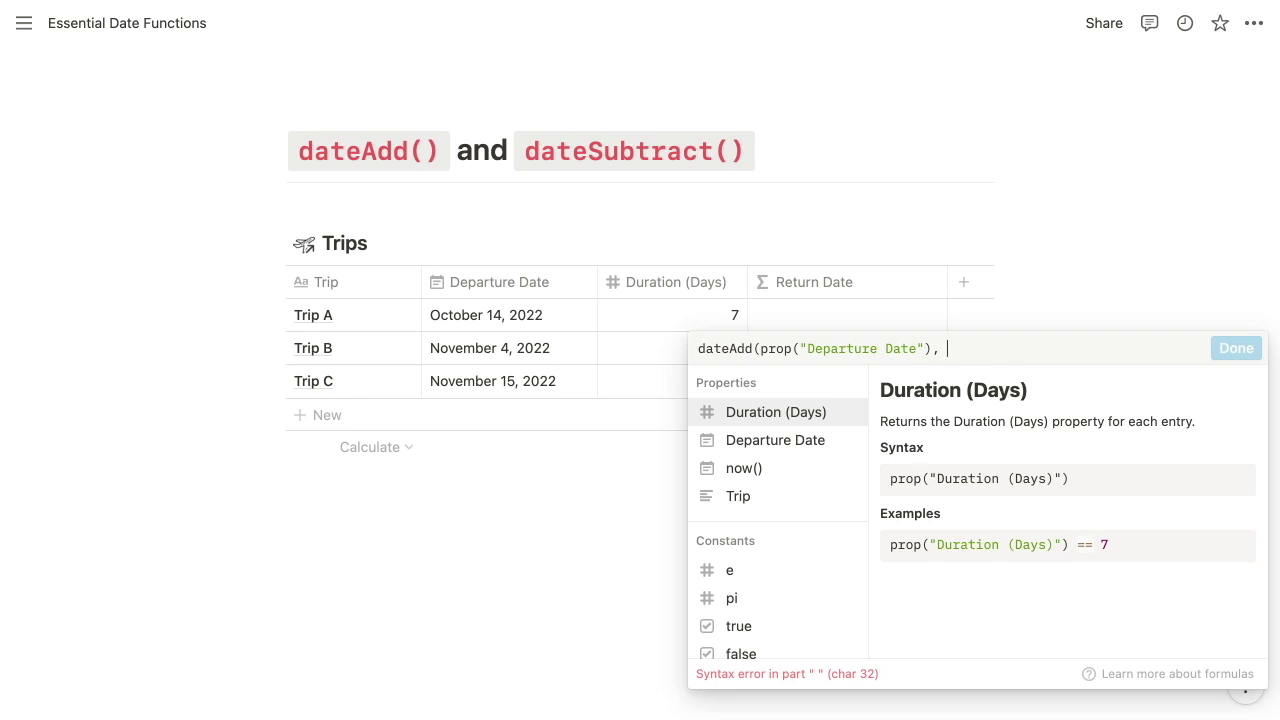
text(prop(")
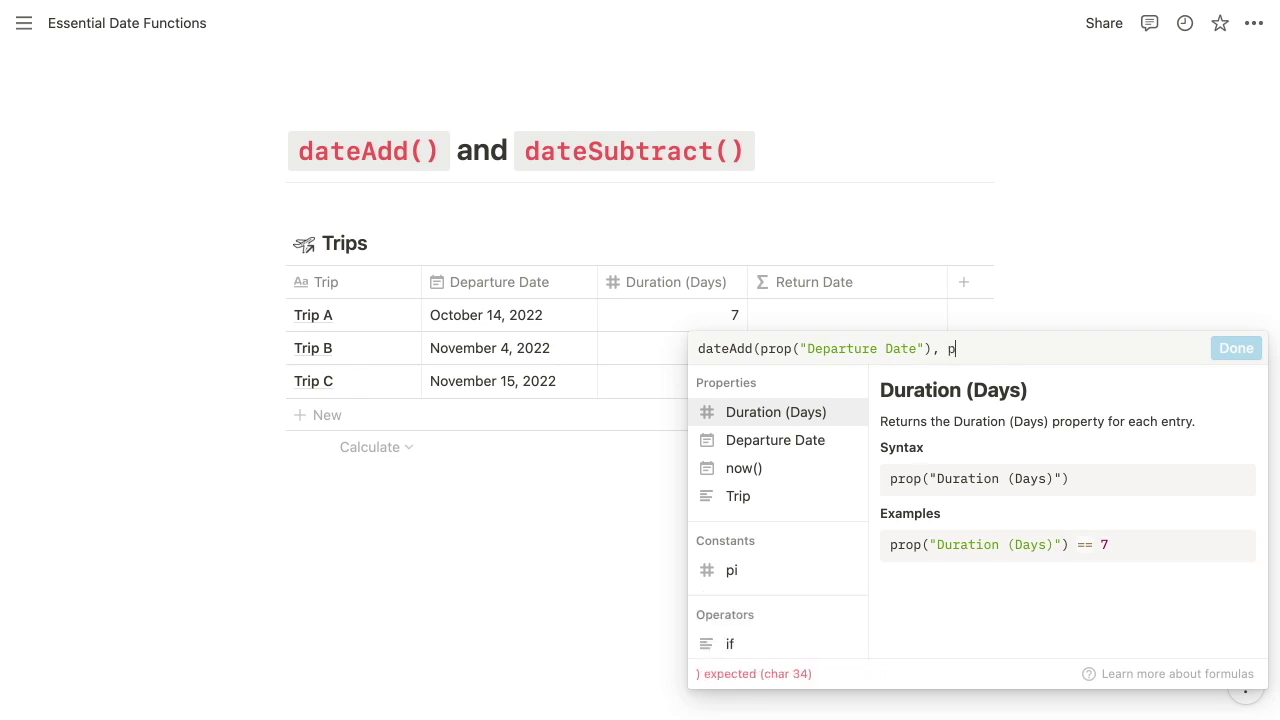
text(Duration (Days)"),)
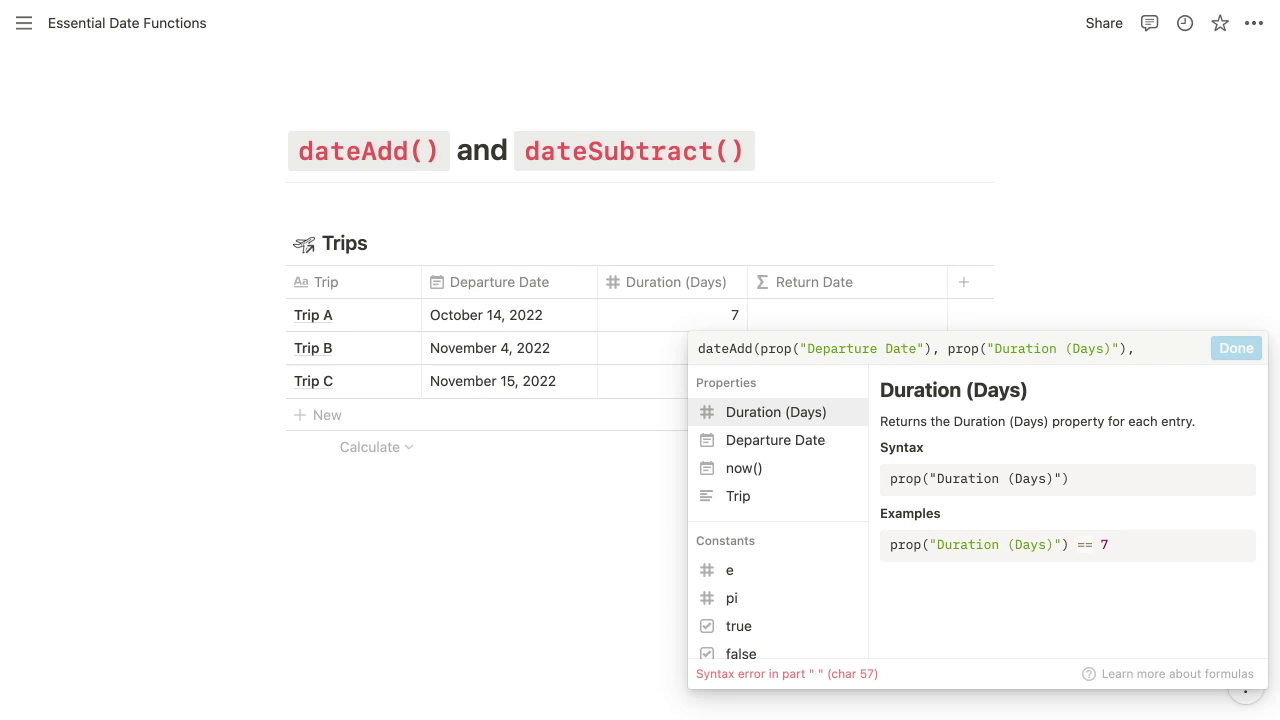
text(")
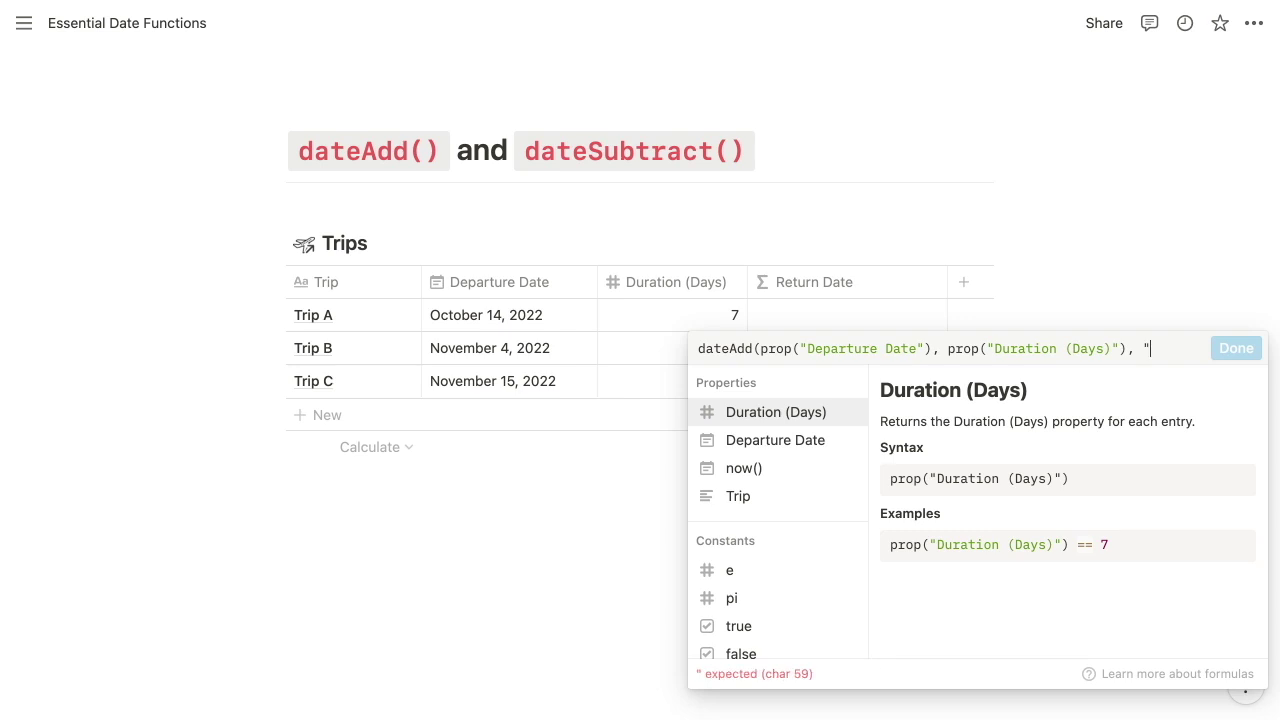
text(days"))
key(super+Return)
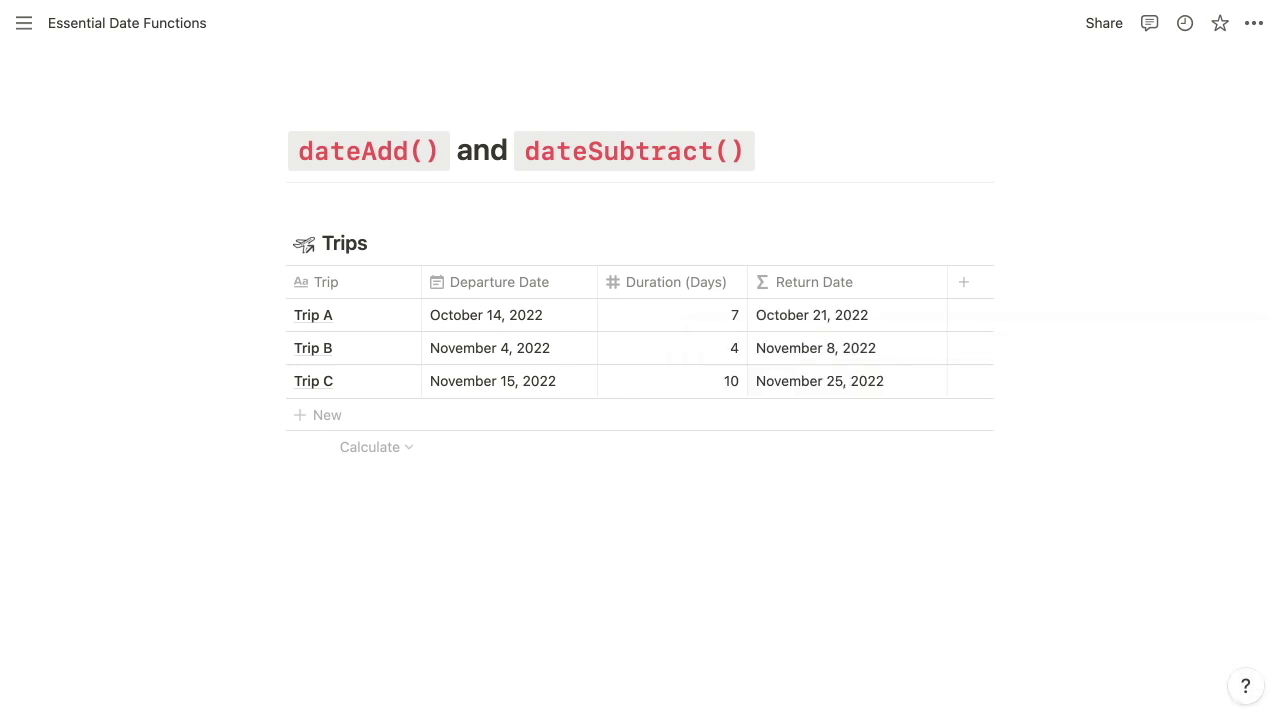